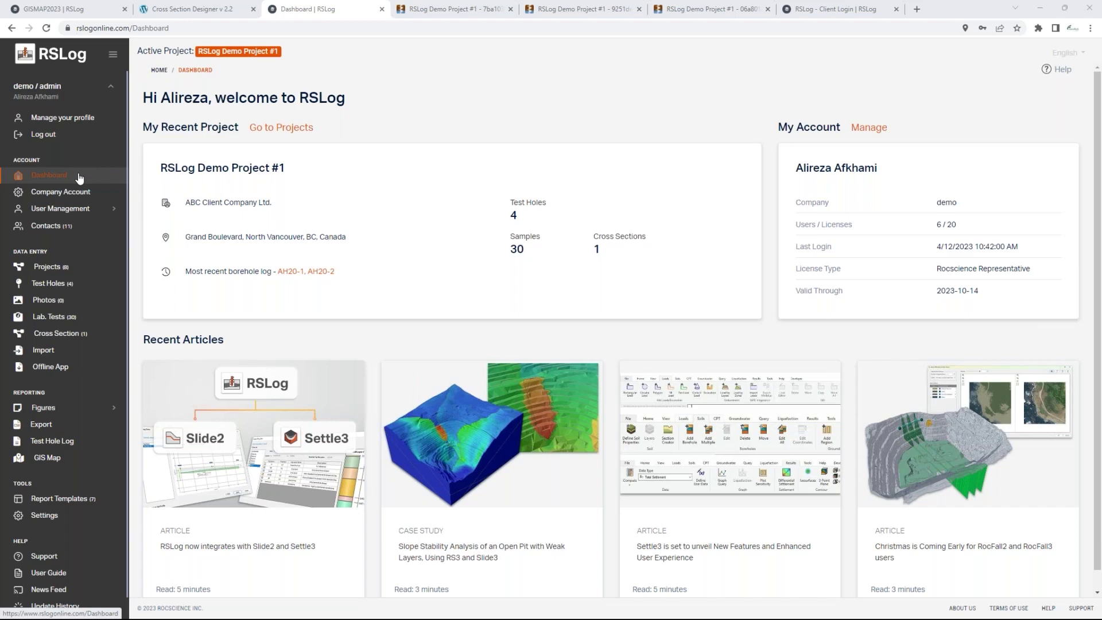
# Move RSLog Demo Project #1's location on the site map to about latitude 49.31916, longitude -123.05701, and save the project info
pyautogui.click(66, 210)
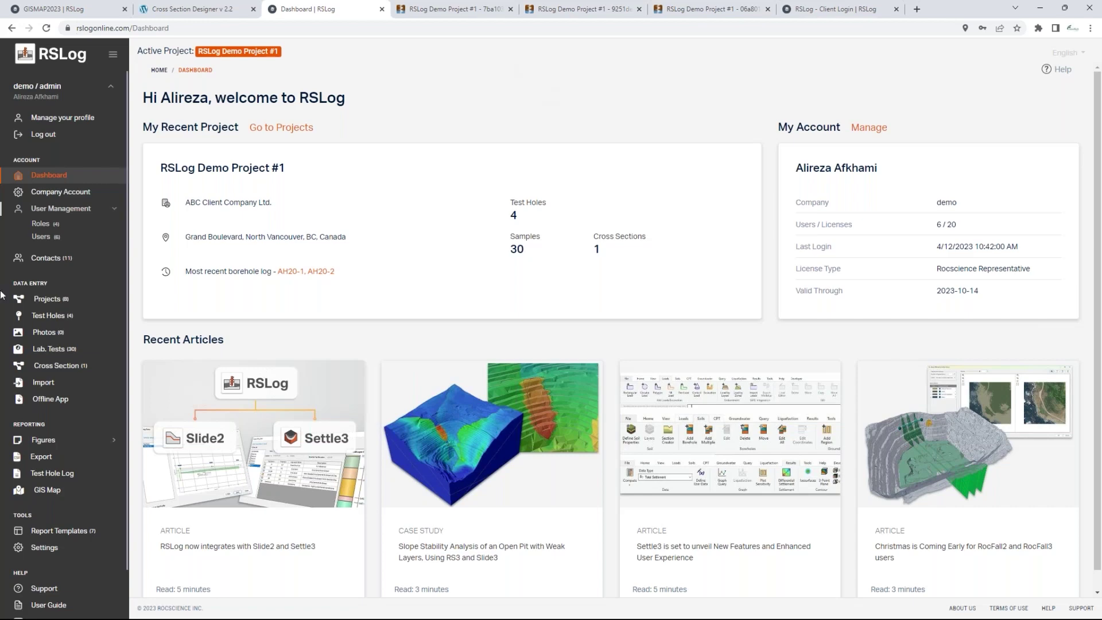
pyautogui.click(43, 301)
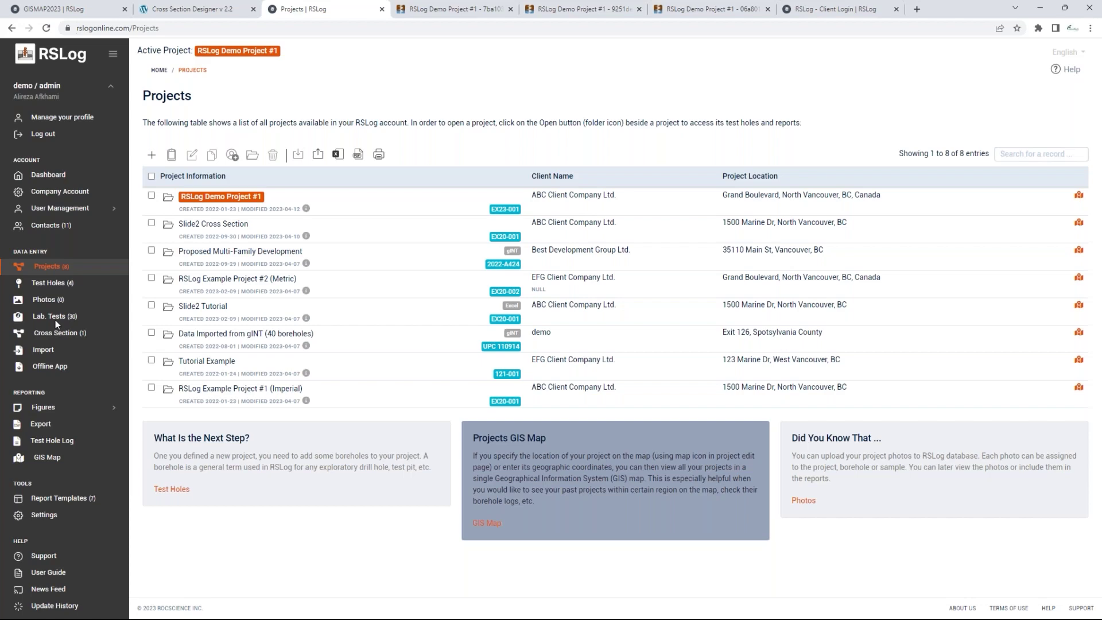
pyautogui.click(240, 198)
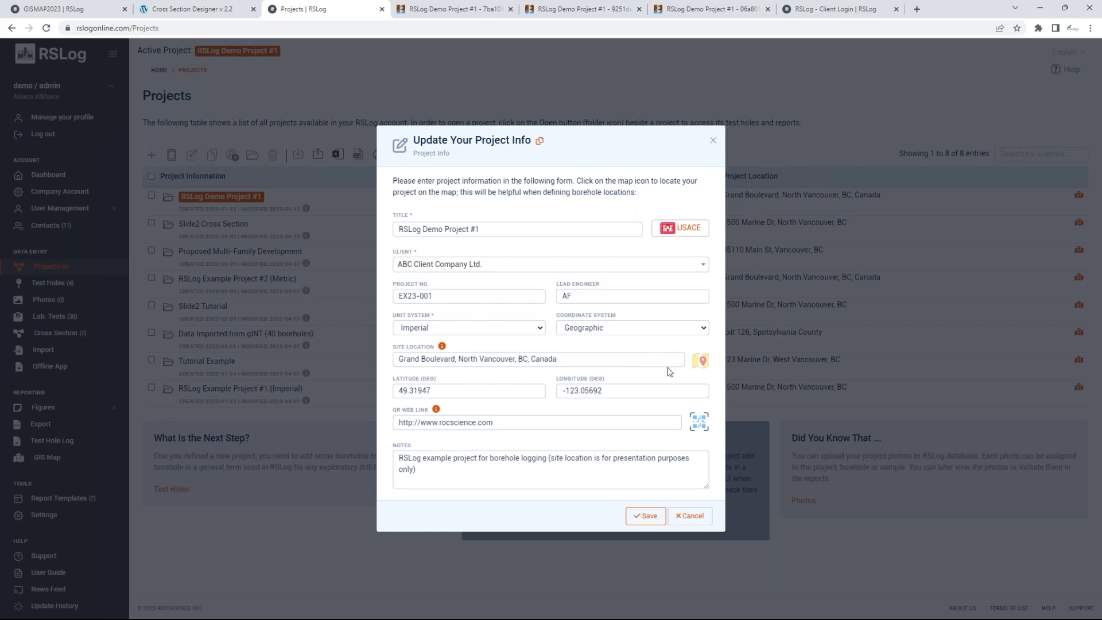
pyautogui.click(700, 360)
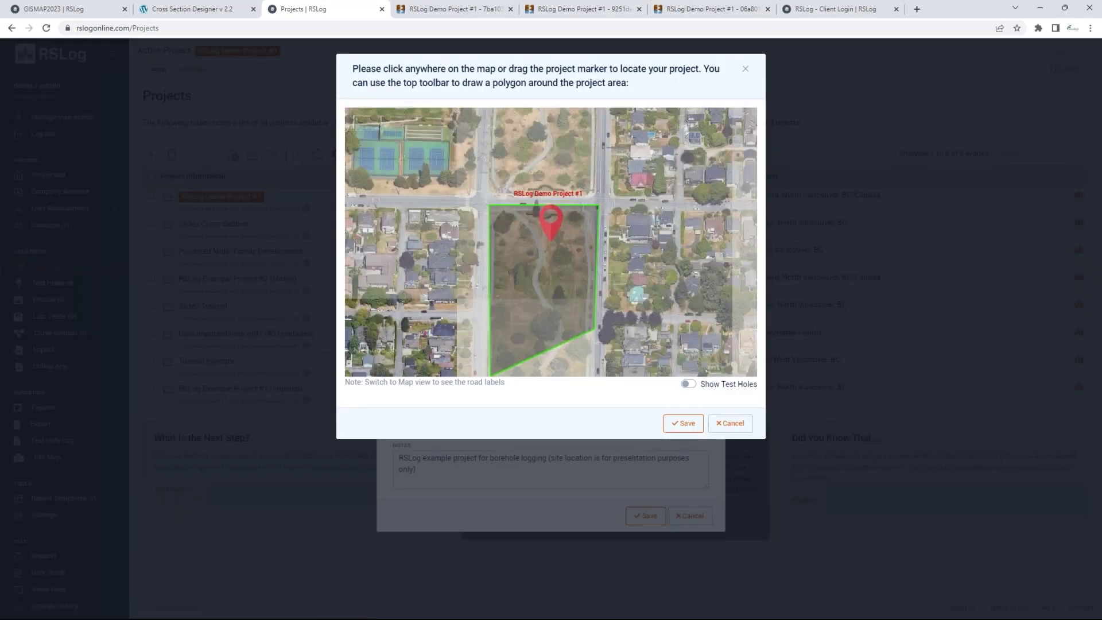
pyautogui.scroll(-3, 670, 264)
pyautogui.moveTo(677, 256); pyautogui.dragTo(586, 243)
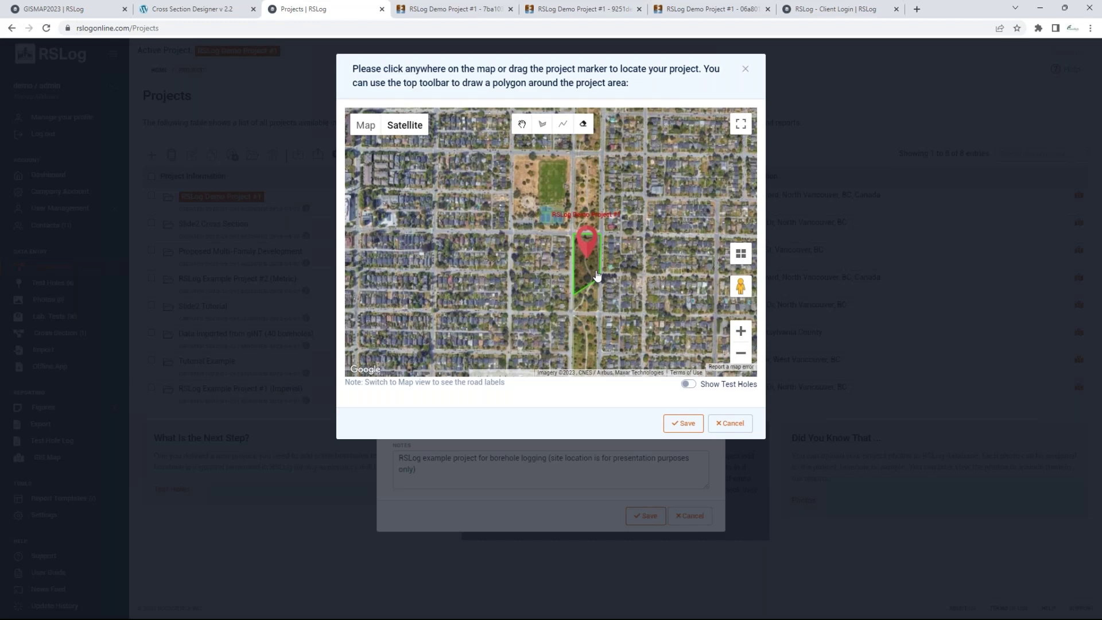
pyautogui.click(677, 427)
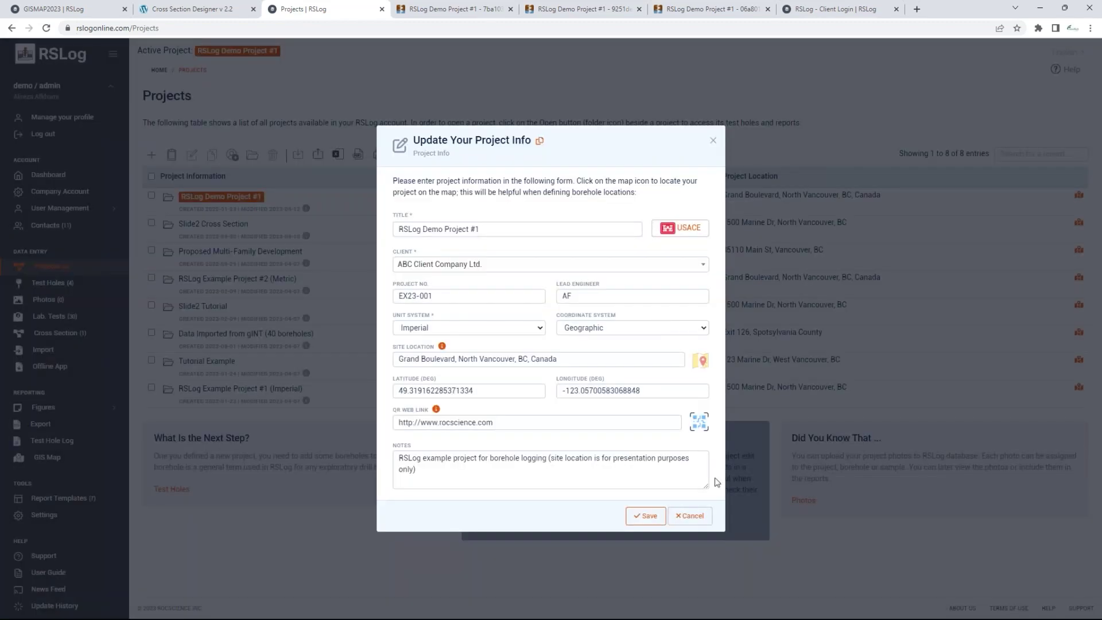
pyautogui.click(637, 516)
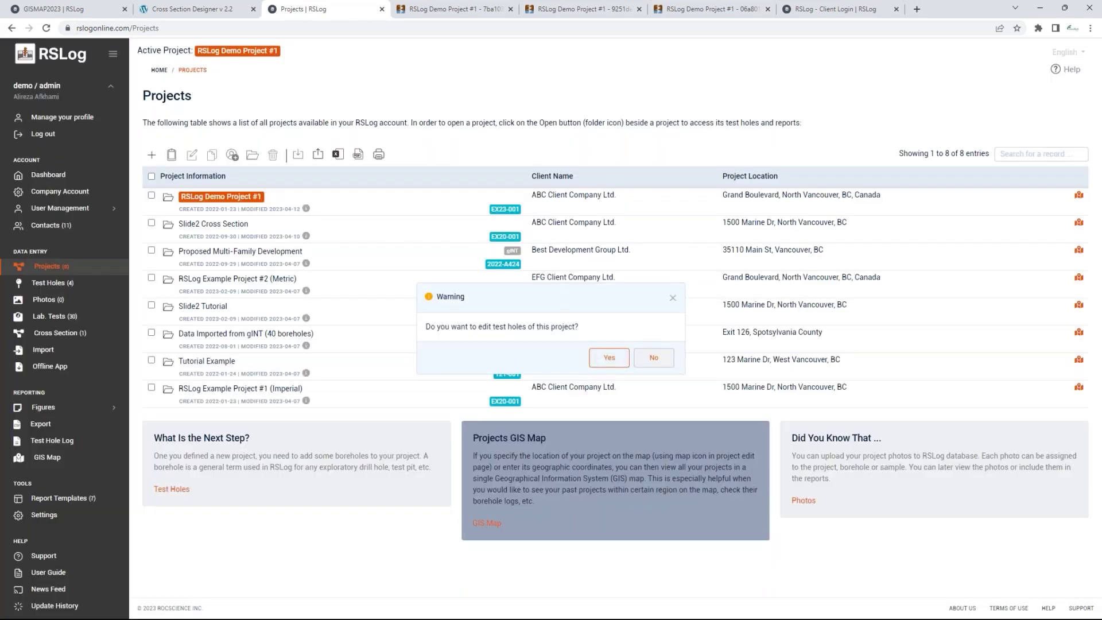
# Open test hole AH20-1 of the project for editing and view its samples and field test records
pyautogui.click(608, 357)
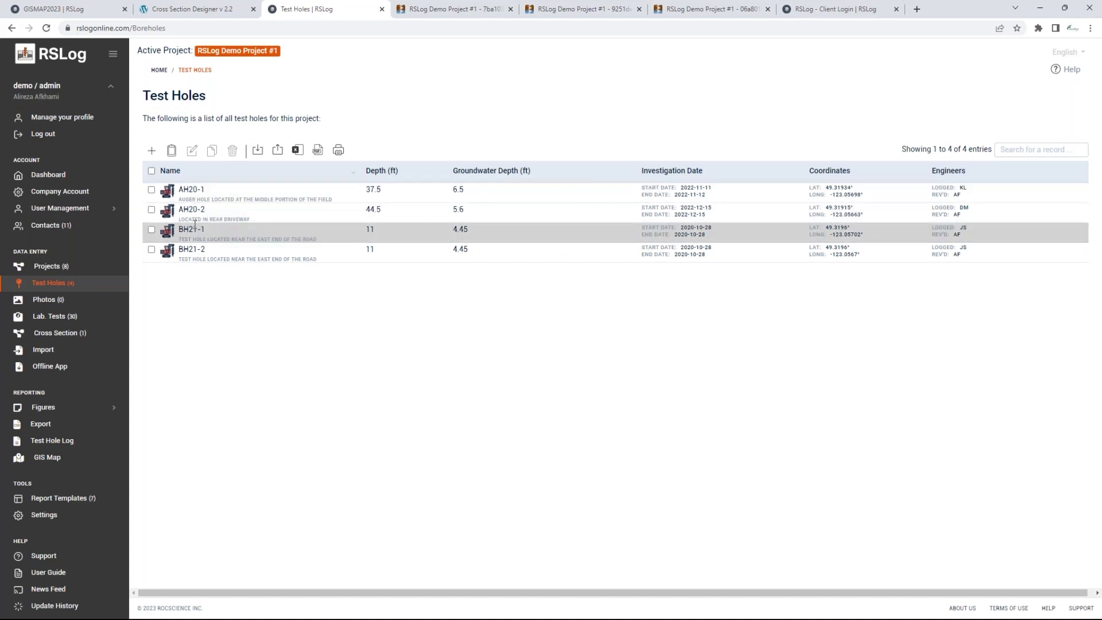
pyautogui.click(152, 189)
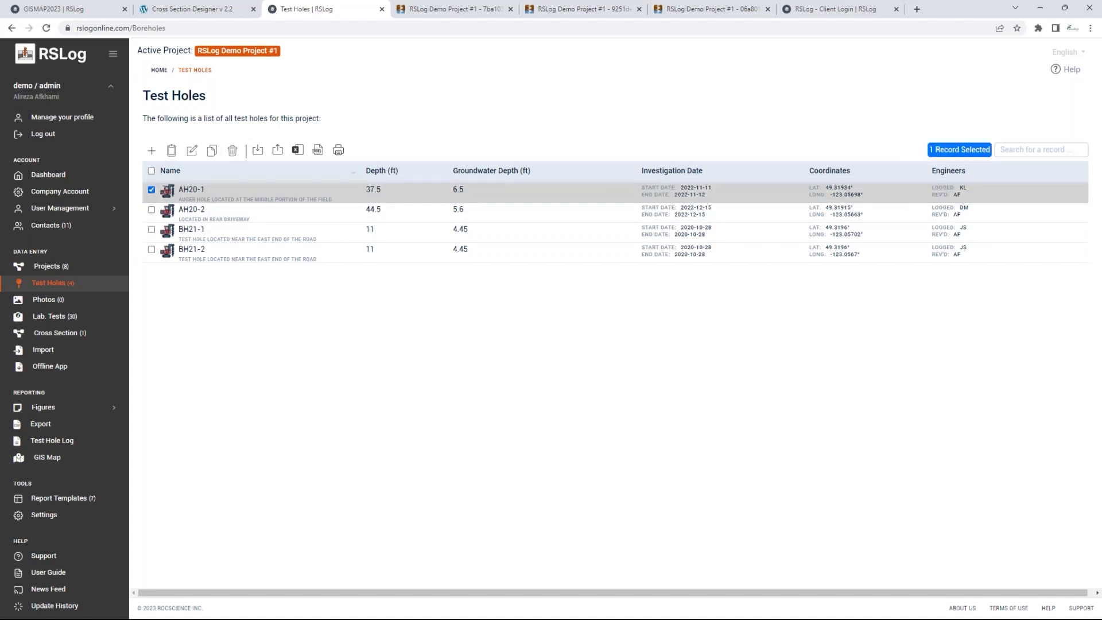
pyautogui.click(191, 150)
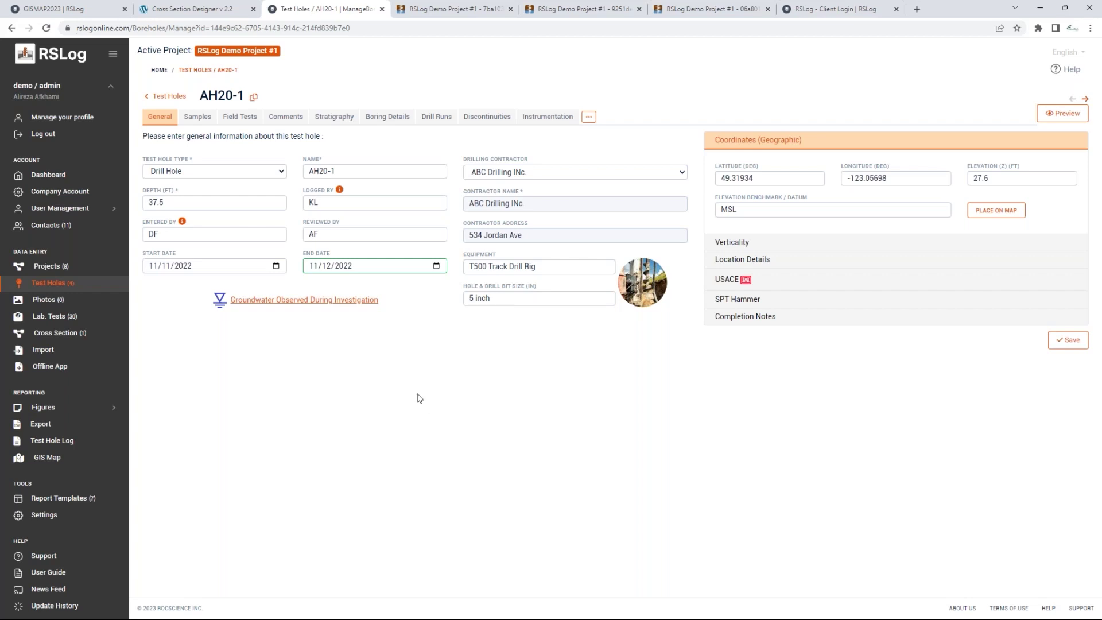
pyautogui.click(197, 123)
pyautogui.click(232, 117)
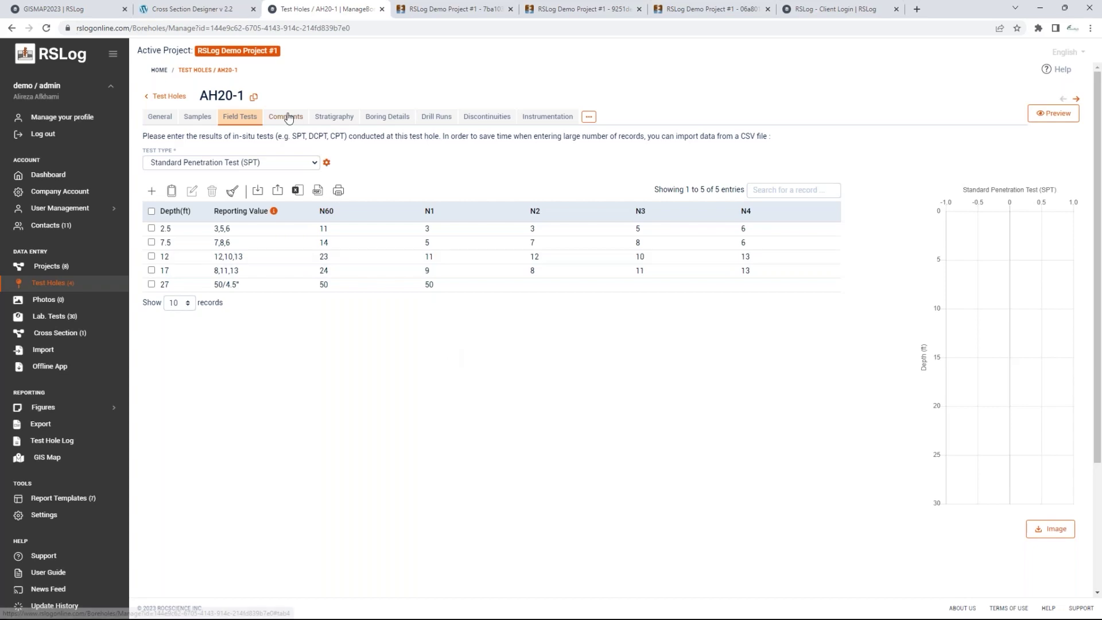
# Open the Sand / Silty Sand layer in AH20-1's stratigraphy for editing and review its USCS symbol options and layer description
pyautogui.click(319, 118)
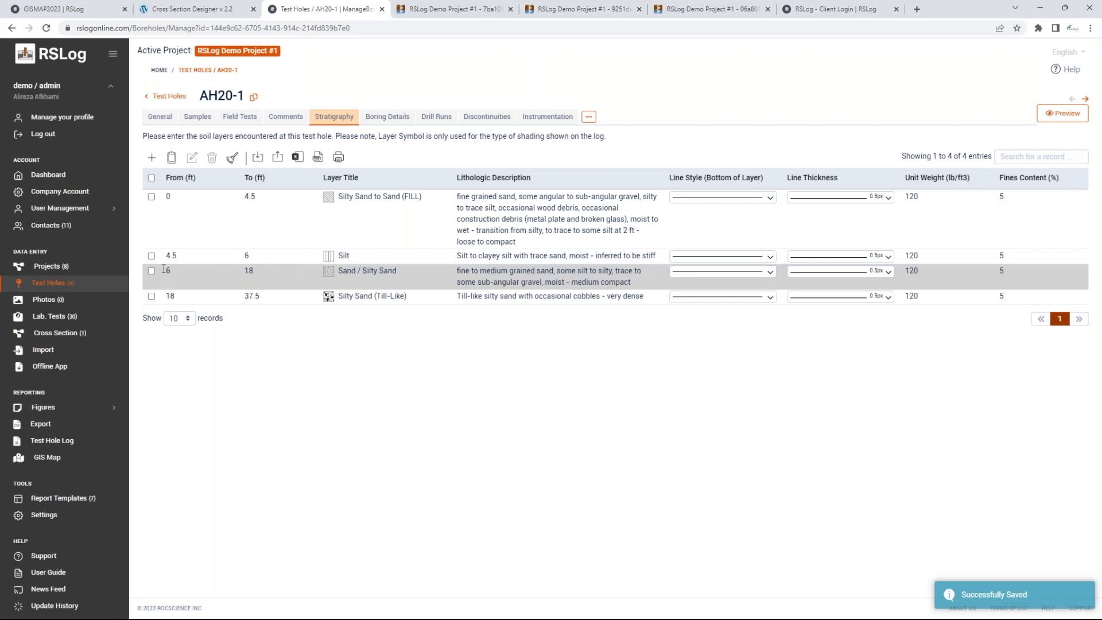
pyautogui.click(151, 271)
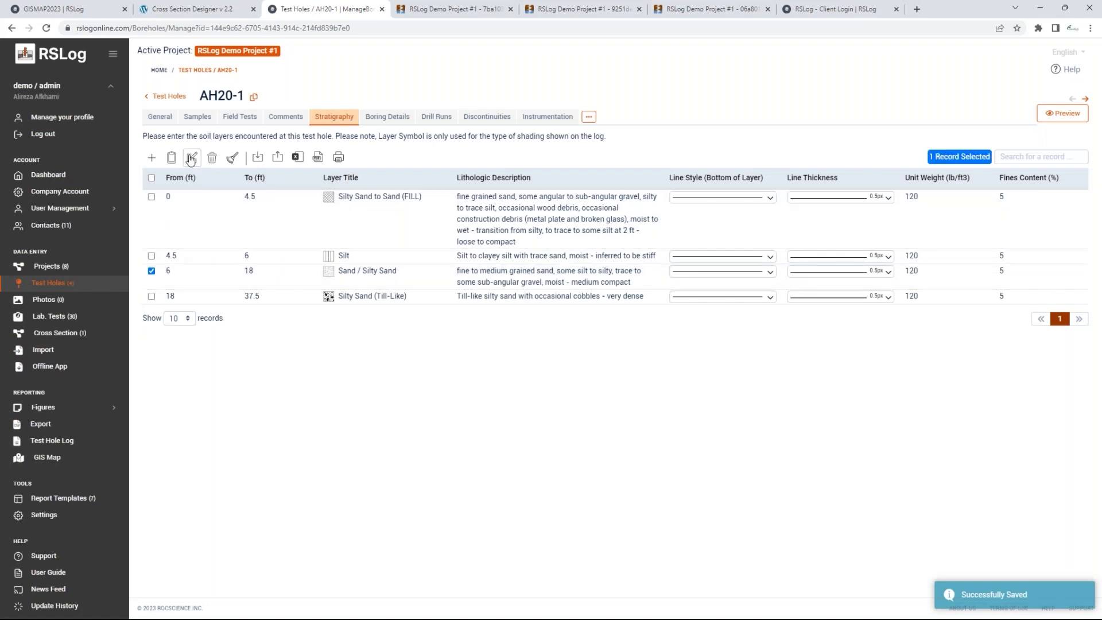
pyautogui.click(191, 158)
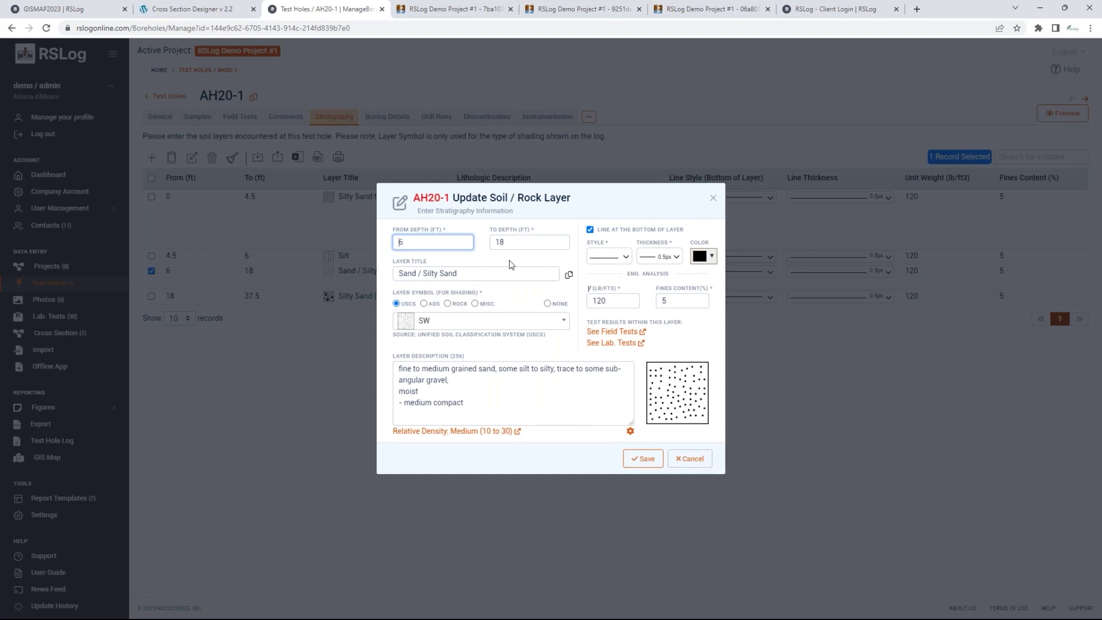
pyautogui.click(512, 325)
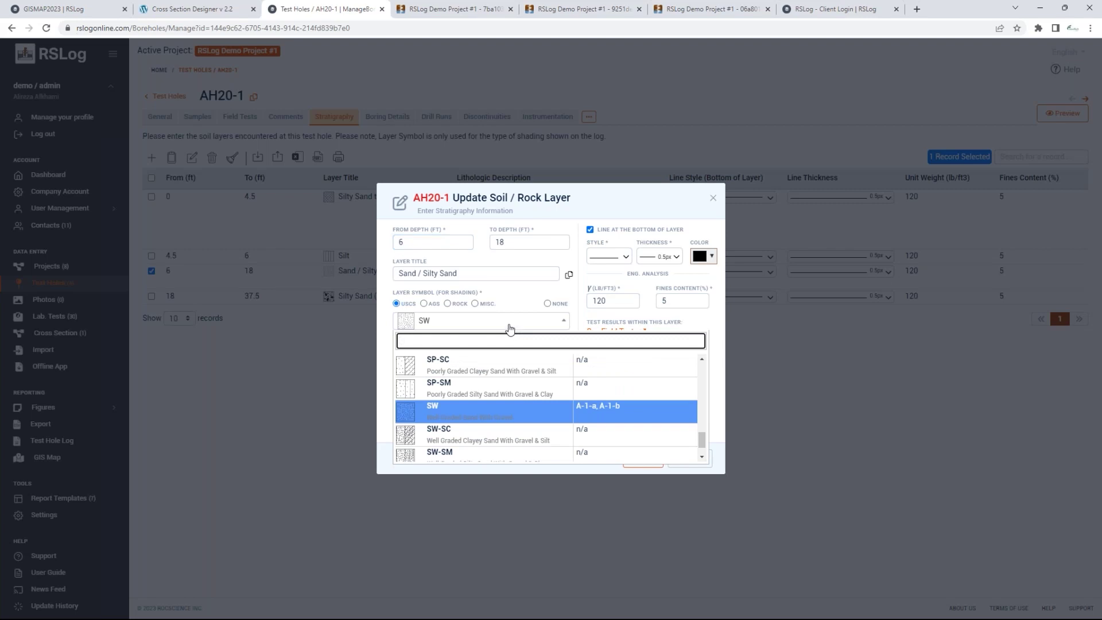
pyautogui.click(510, 328)
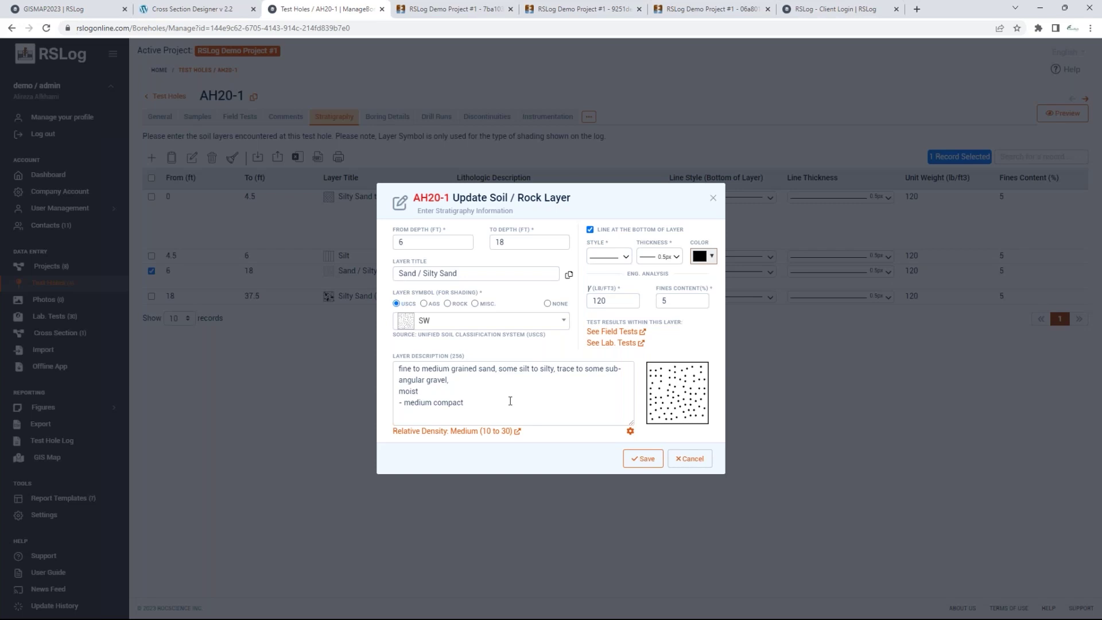
pyautogui.click(510, 401)
pyautogui.hotkey('ctrl', 'a')
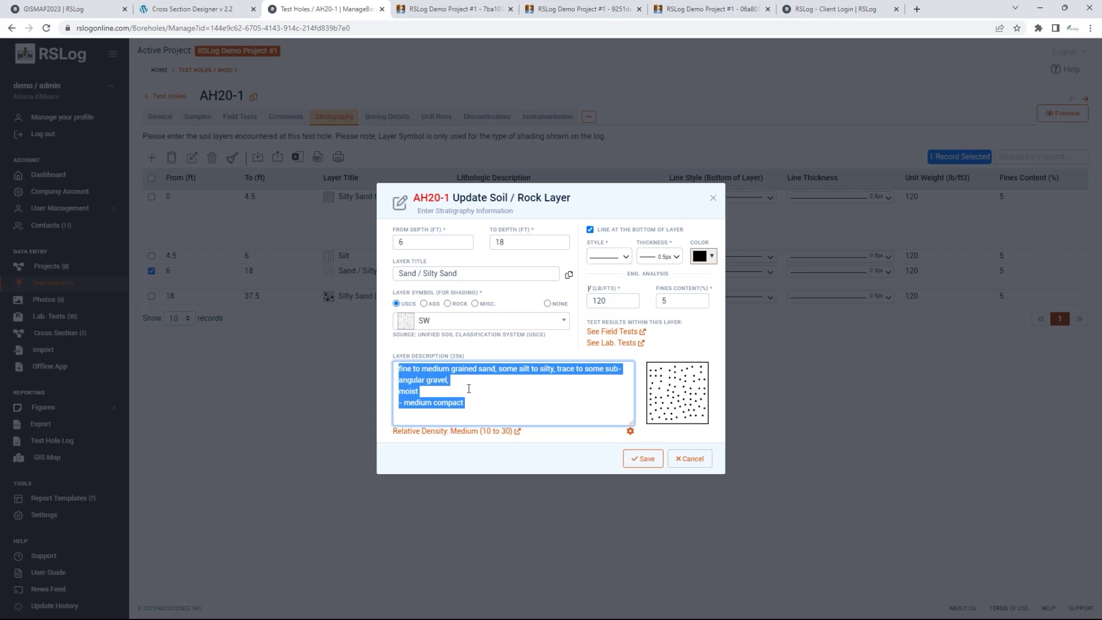
pyautogui.click(528, 402)
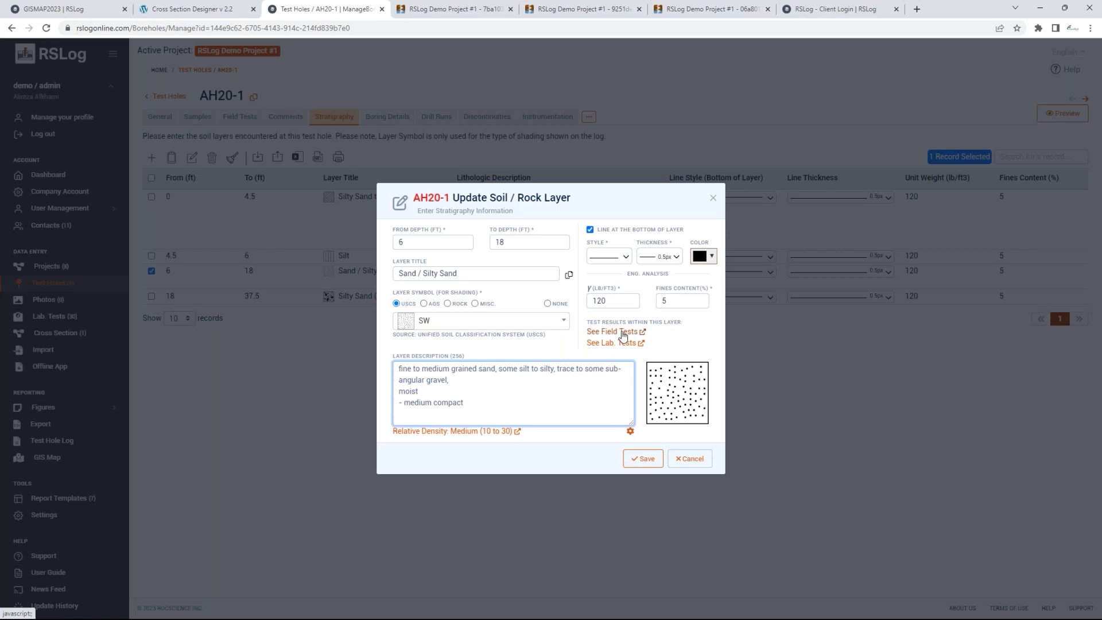
# Check the Standard Penetration Test (SPT) and lab test results within the layer, and leave the layer without saving changes
pyautogui.click(624, 332)
pyautogui.click(639, 190)
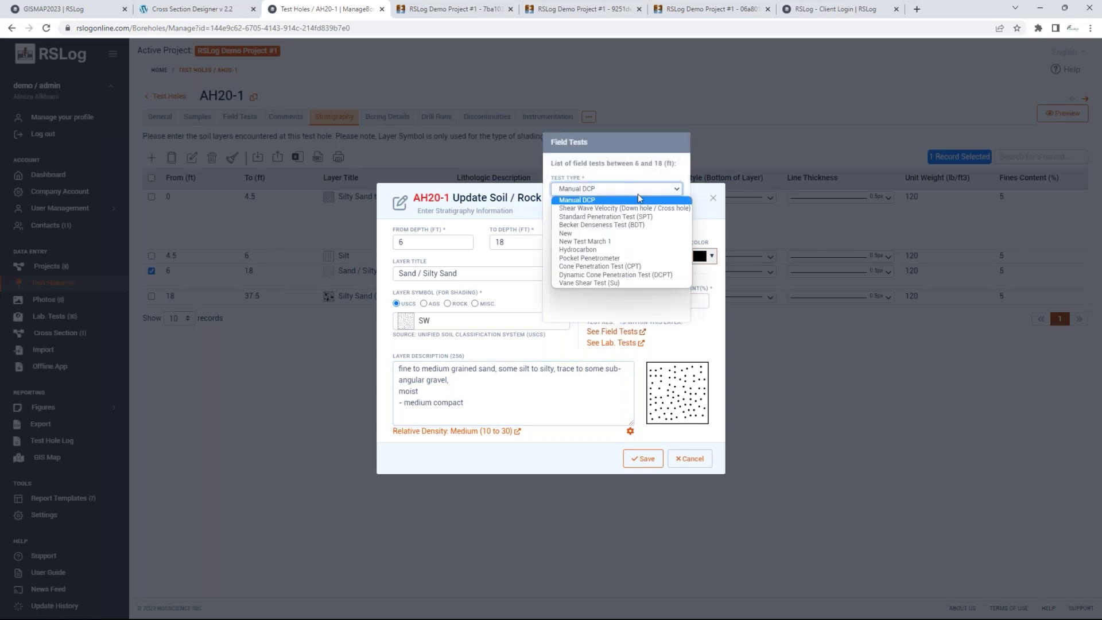
pyautogui.click(633, 216)
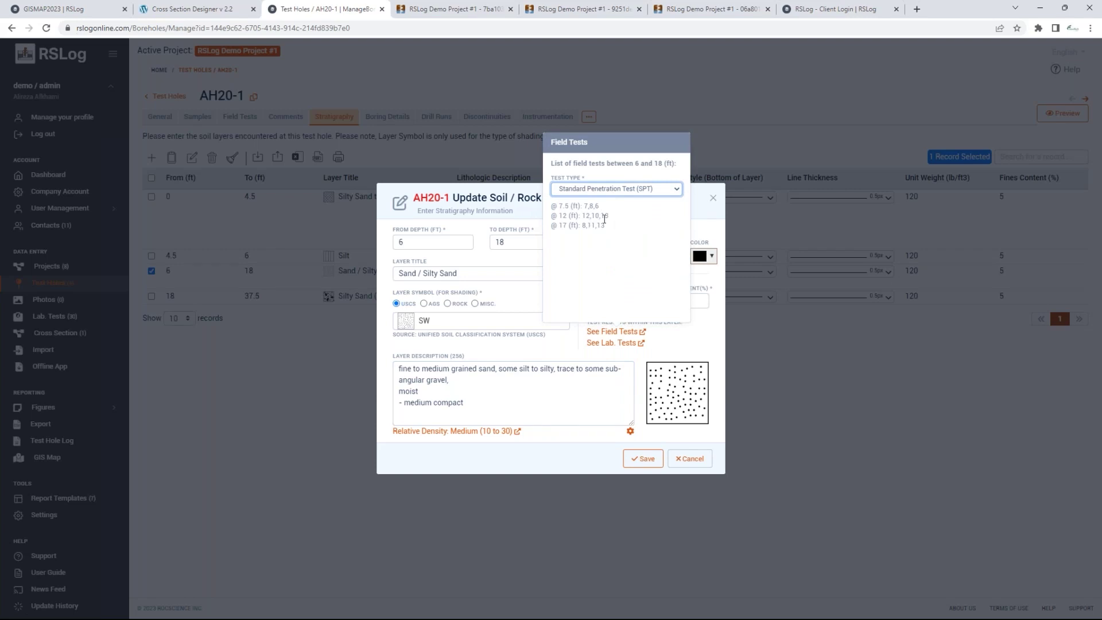
pyautogui.click(612, 343)
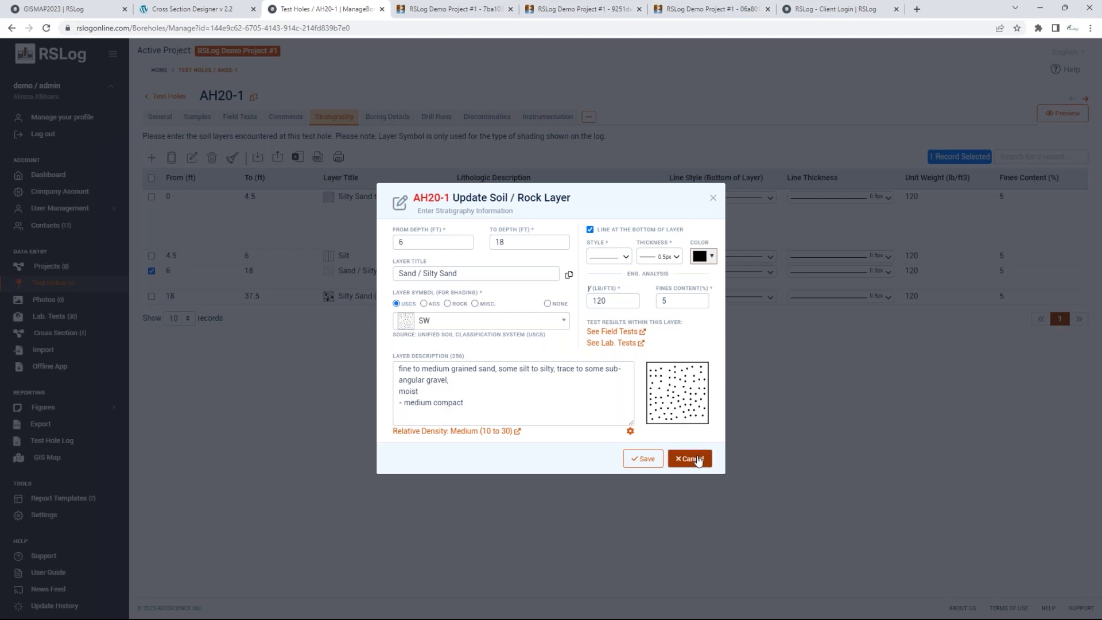
pyautogui.click(698, 459)
pyautogui.click(608, 357)
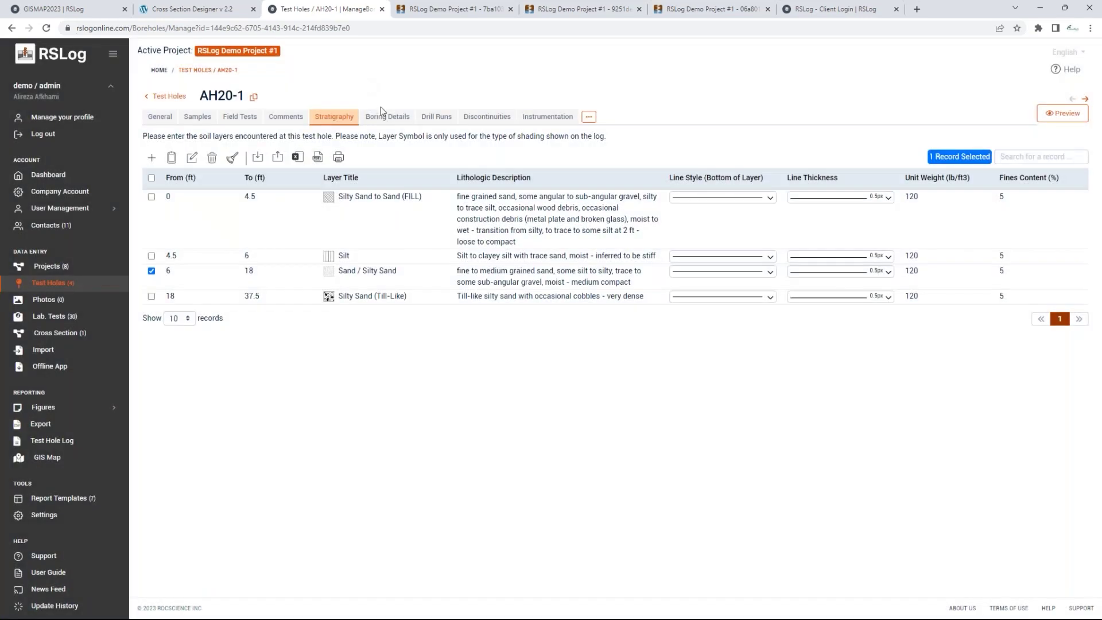
# Open drill run 1 of AH20-1 for editing, review the rock strength level options, and cancel without saving
pyautogui.click(435, 117)
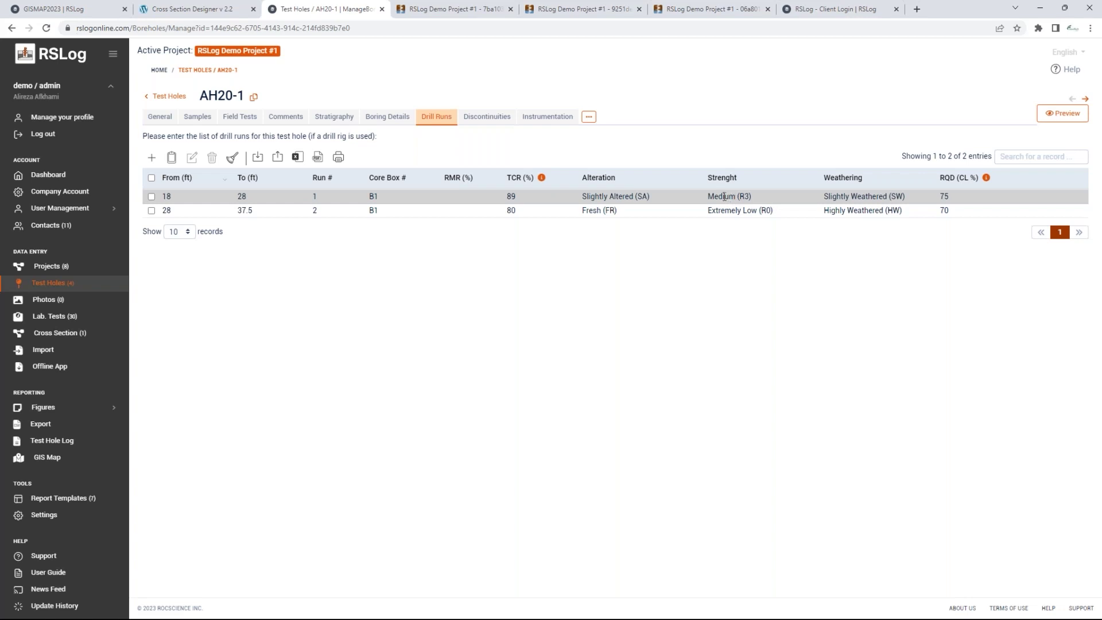
pyautogui.click(151, 195)
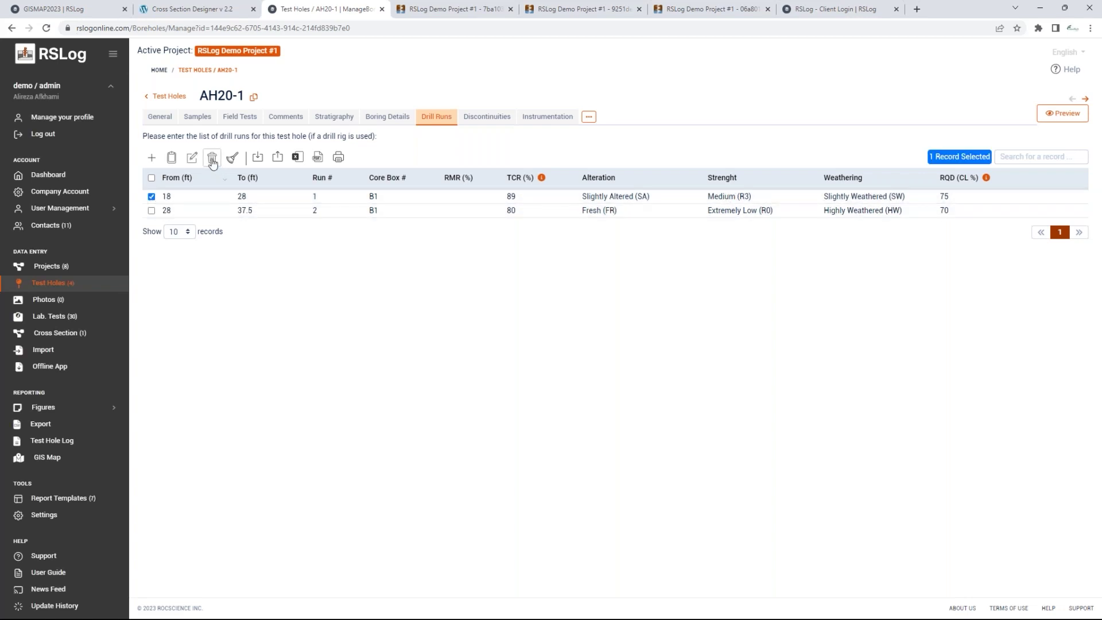
pyautogui.click(192, 158)
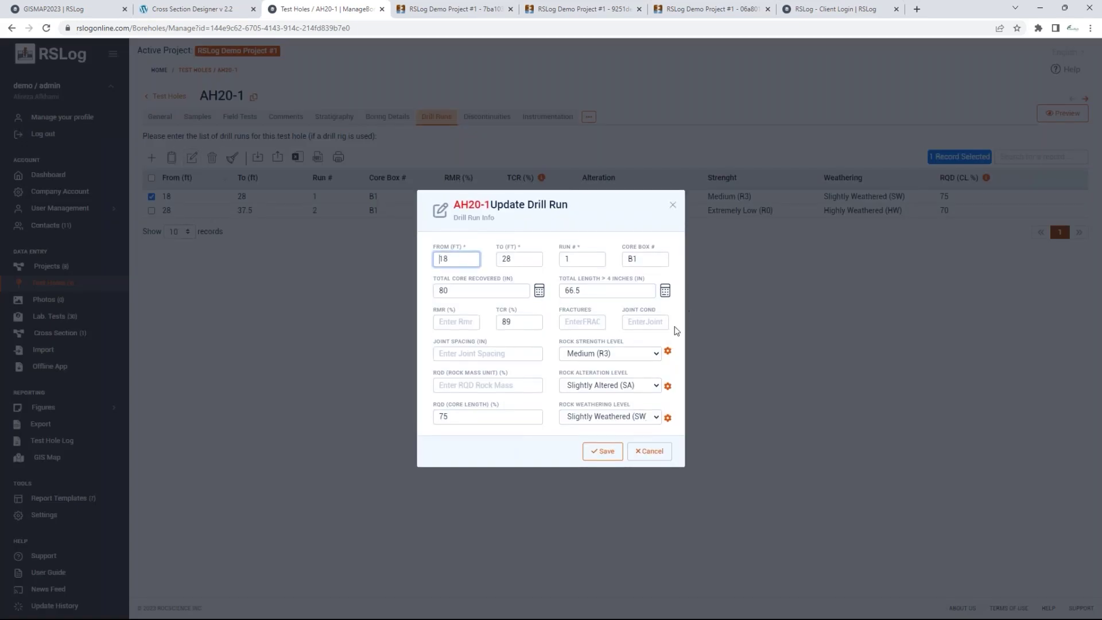
pyautogui.click(630, 358)
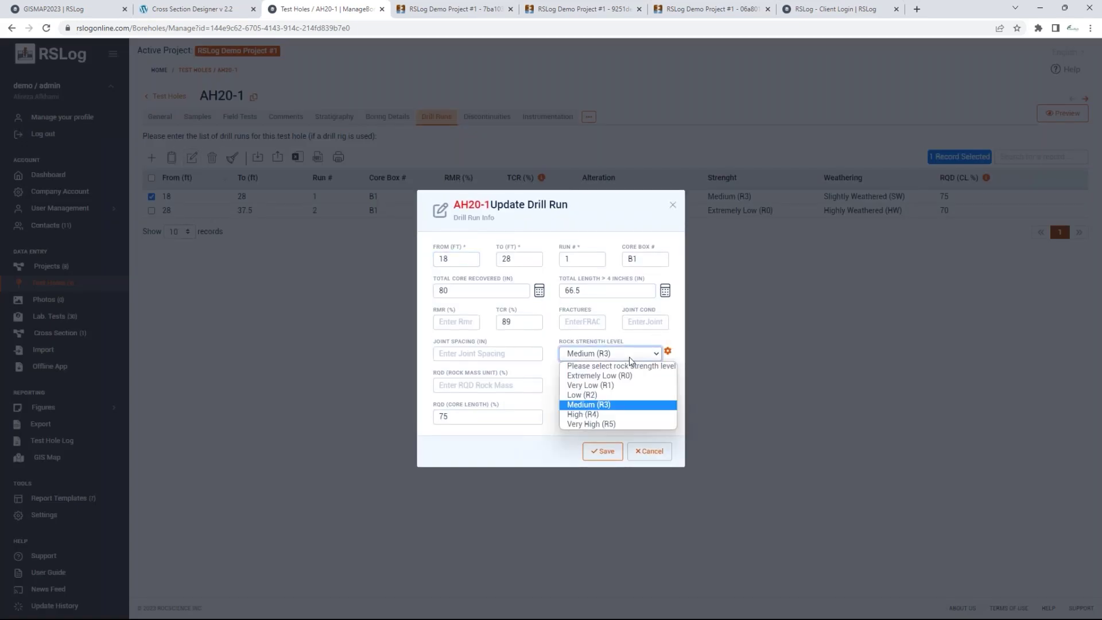
pyautogui.click(630, 360)
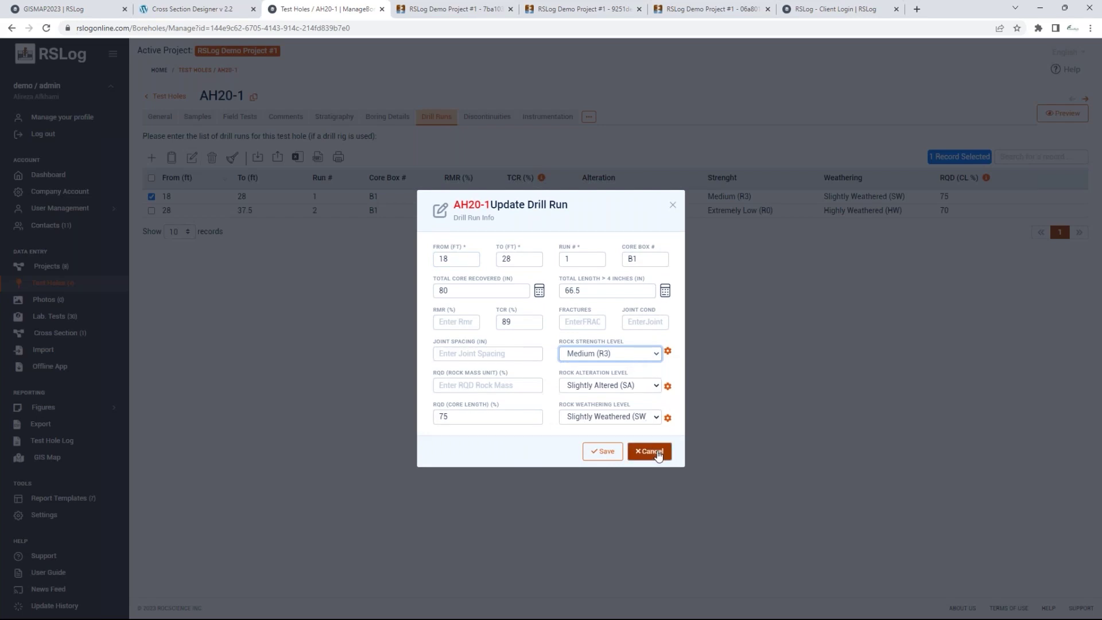
pyautogui.click(657, 453)
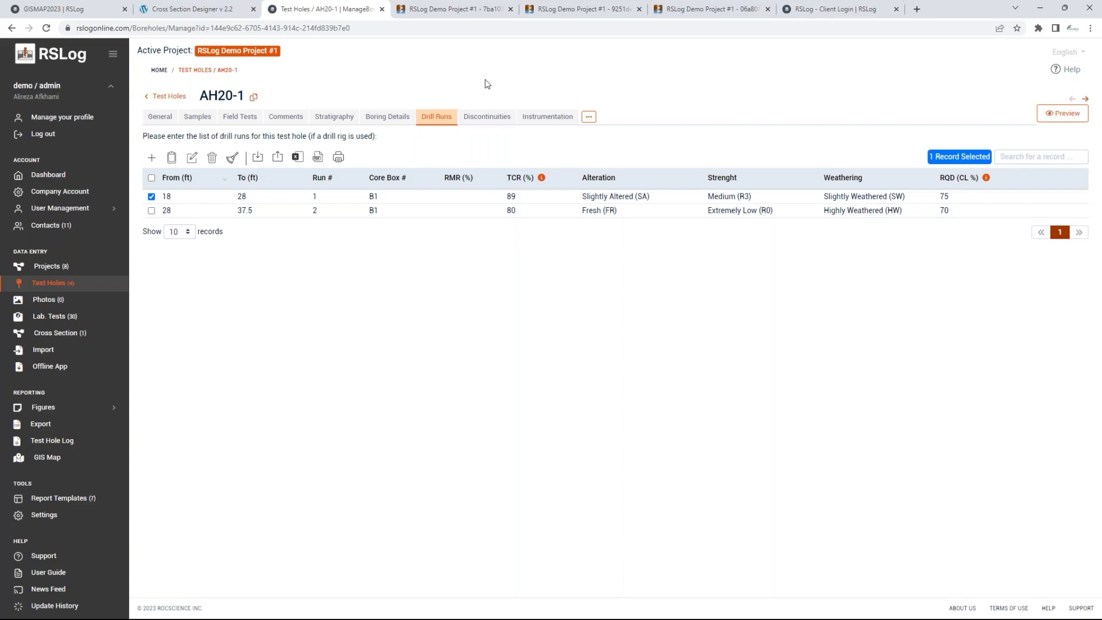
# View AH20-1's discontinuity records and the available piezometer types in its instrumentation details
pyautogui.click(491, 117)
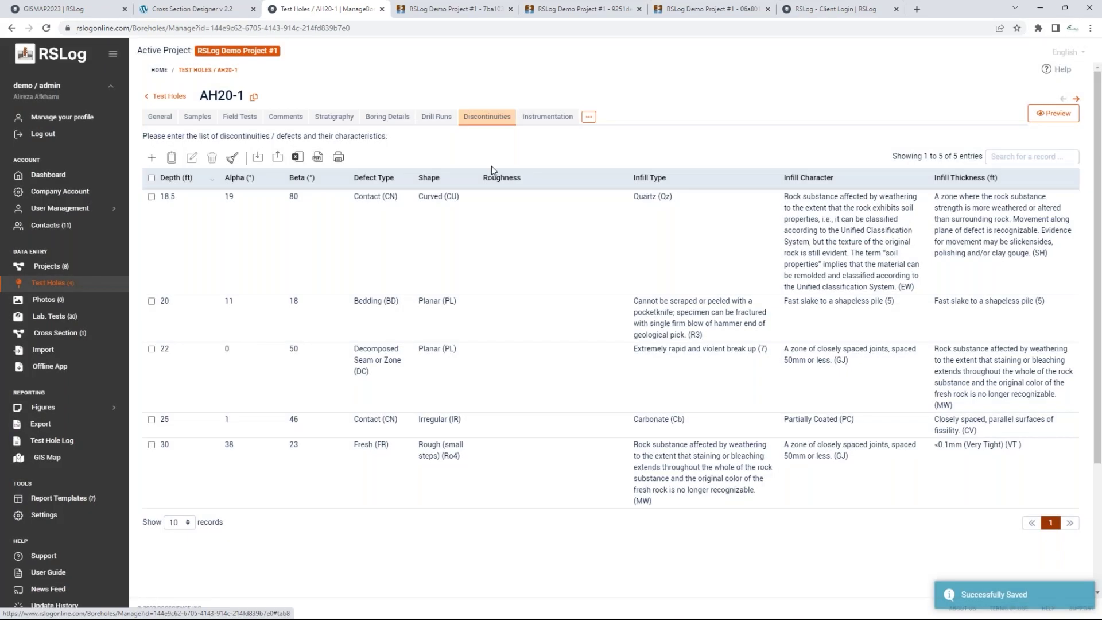
pyautogui.click(539, 117)
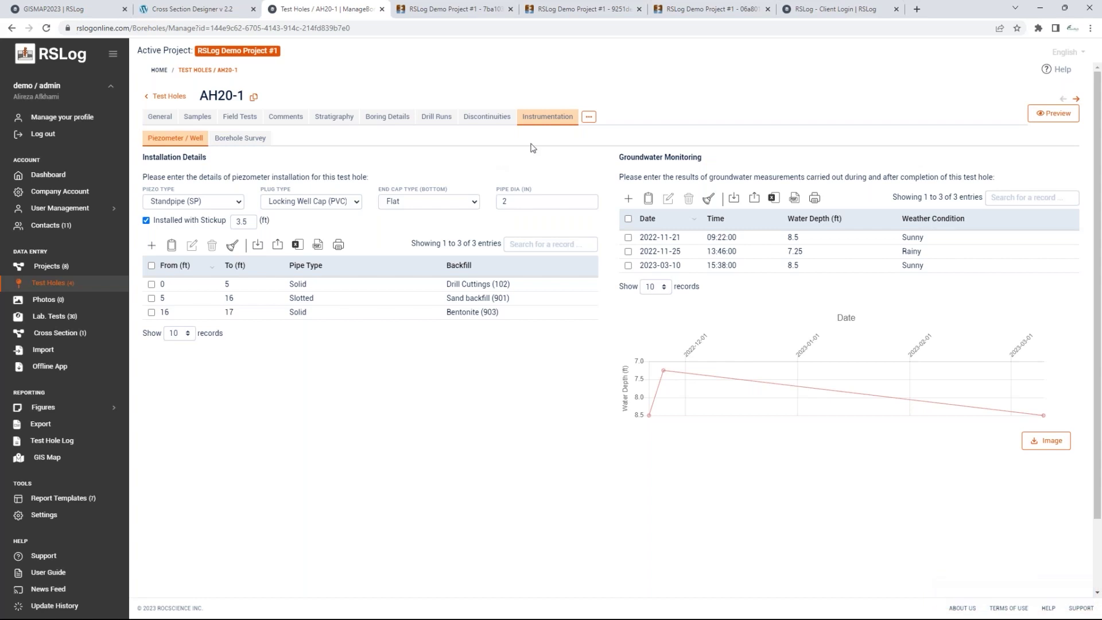
pyautogui.click(205, 202)
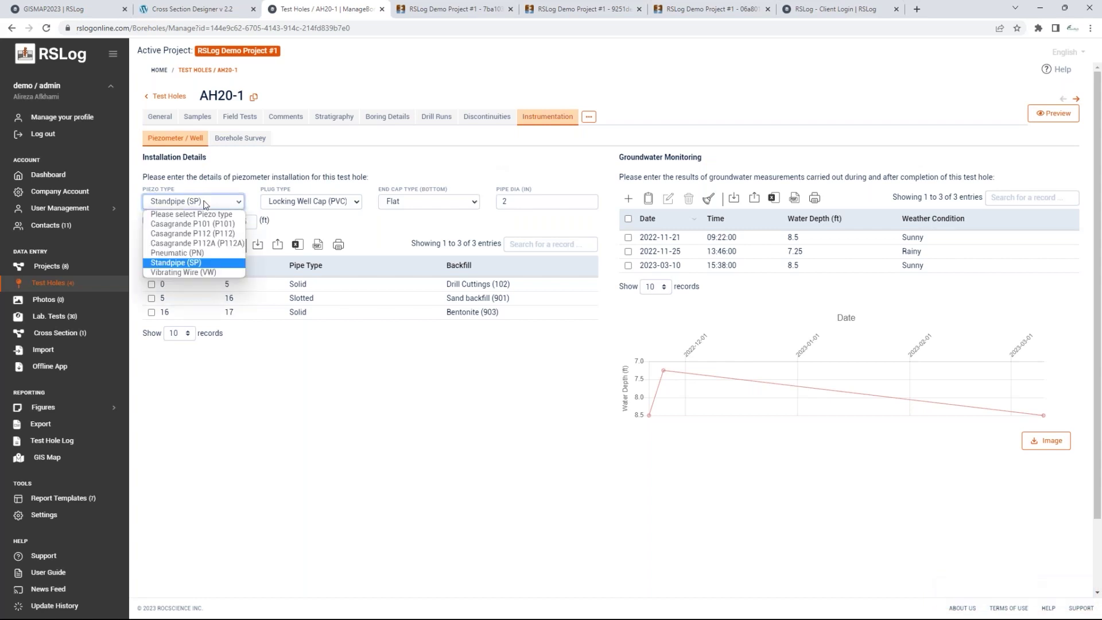
pyautogui.click(206, 202)
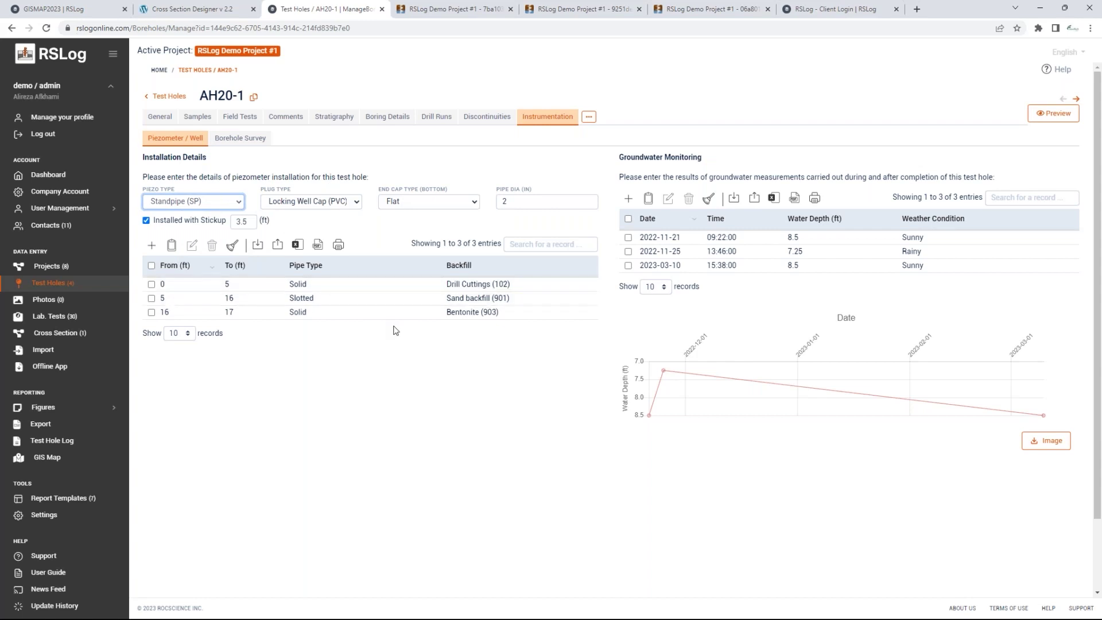
# Review the backfill material options for the 0 to 5 ft piezometer interval, keeping Drill Cuttings (102)
pyautogui.click(504, 283)
pyautogui.click(518, 285)
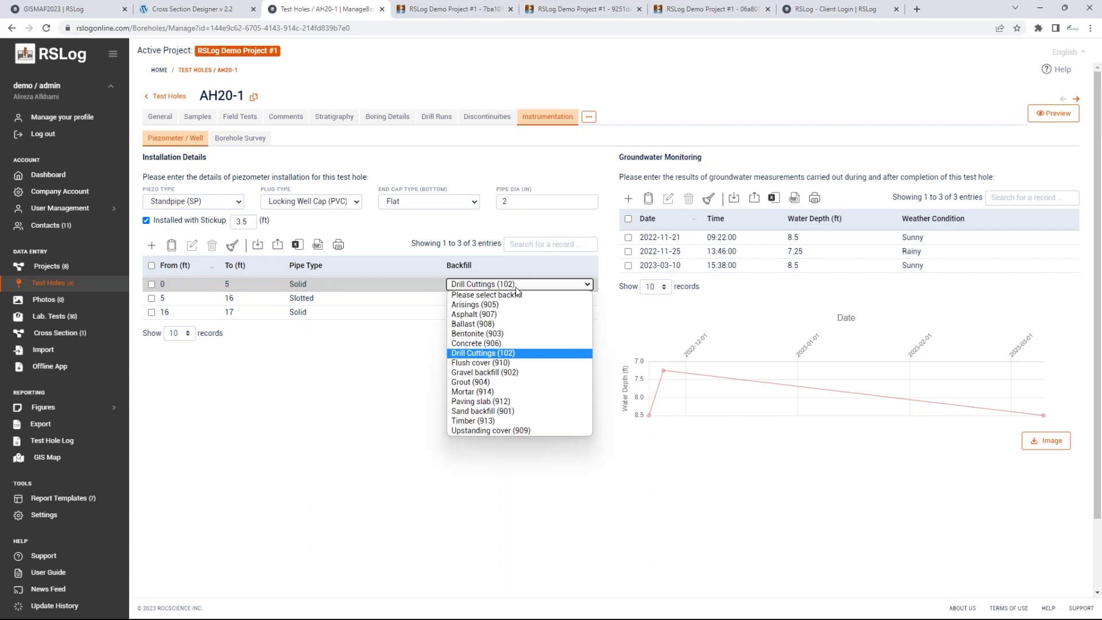
pyautogui.click(518, 287)
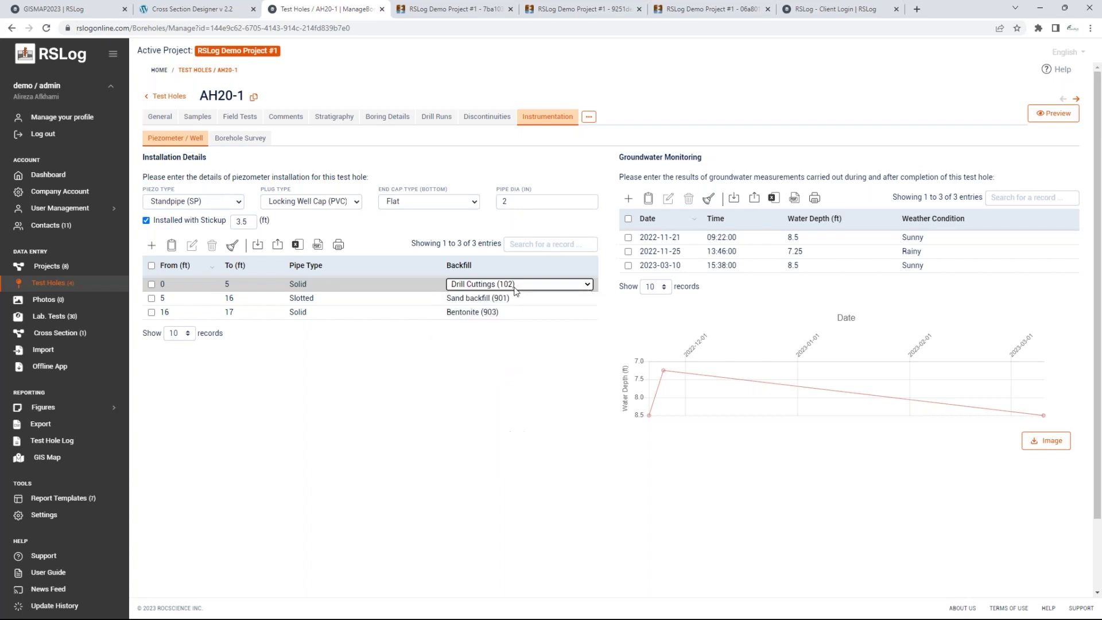
pyautogui.click(466, 395)
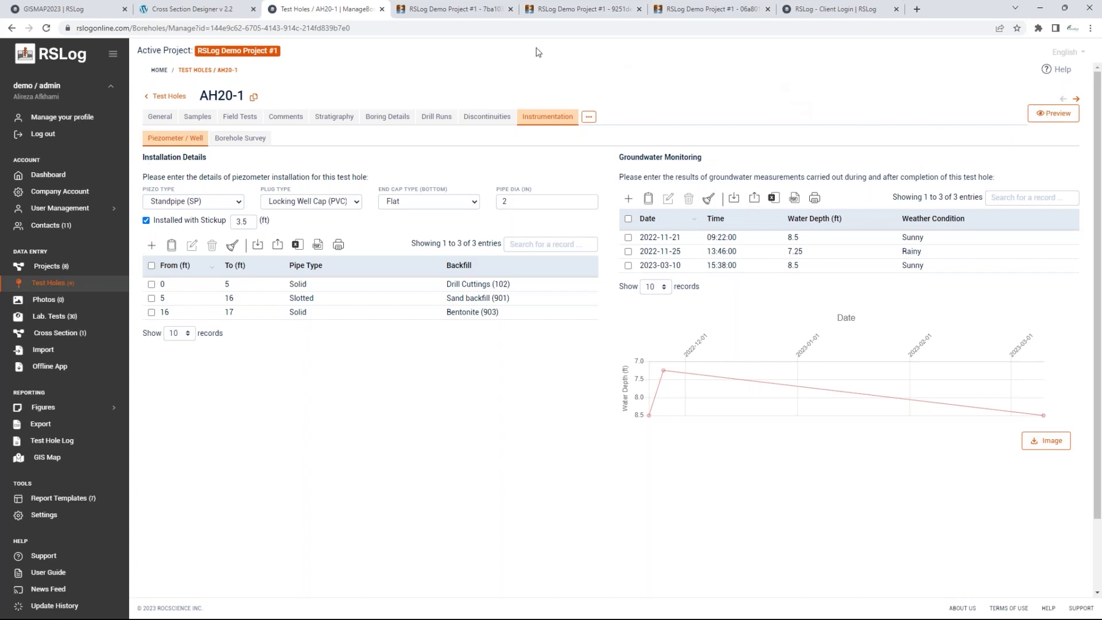
# Look over the AH20-1 test hole log report, from its header to its lithology and piezometer columns
pyautogui.click(458, 10)
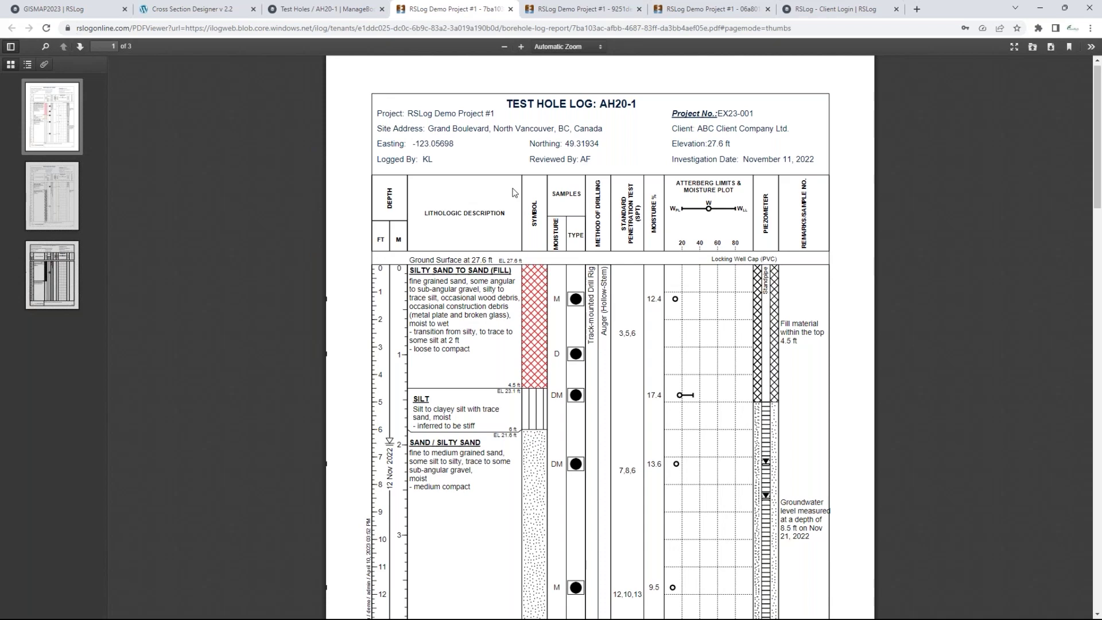
pyautogui.scroll(-2, 511, 191)
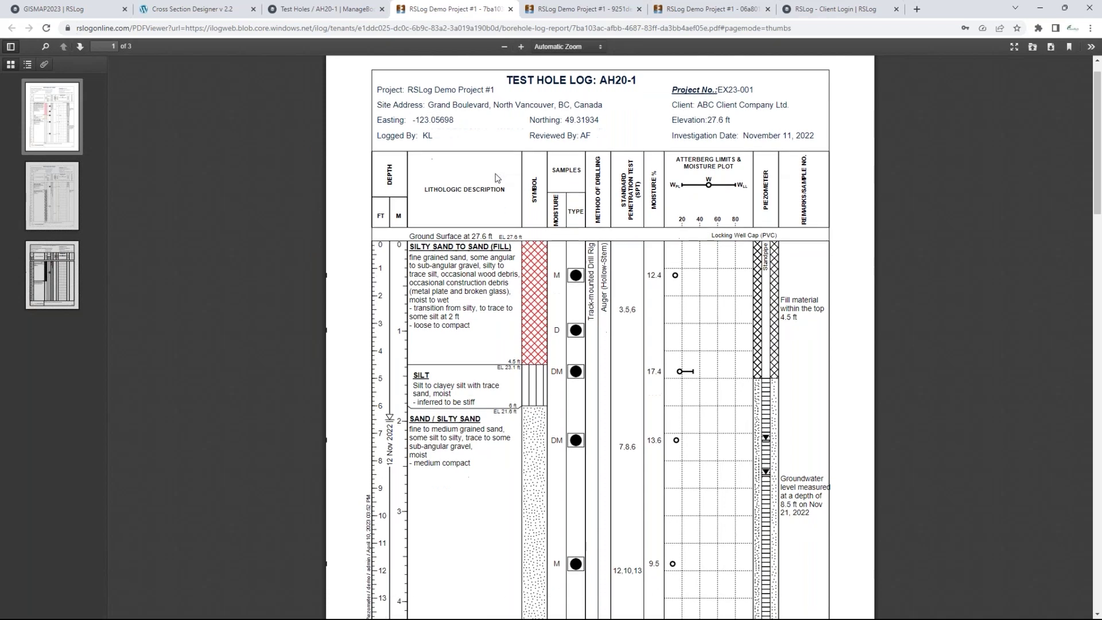
pyautogui.scroll(1, 499, 186)
pyautogui.scroll(1, 499, 186)
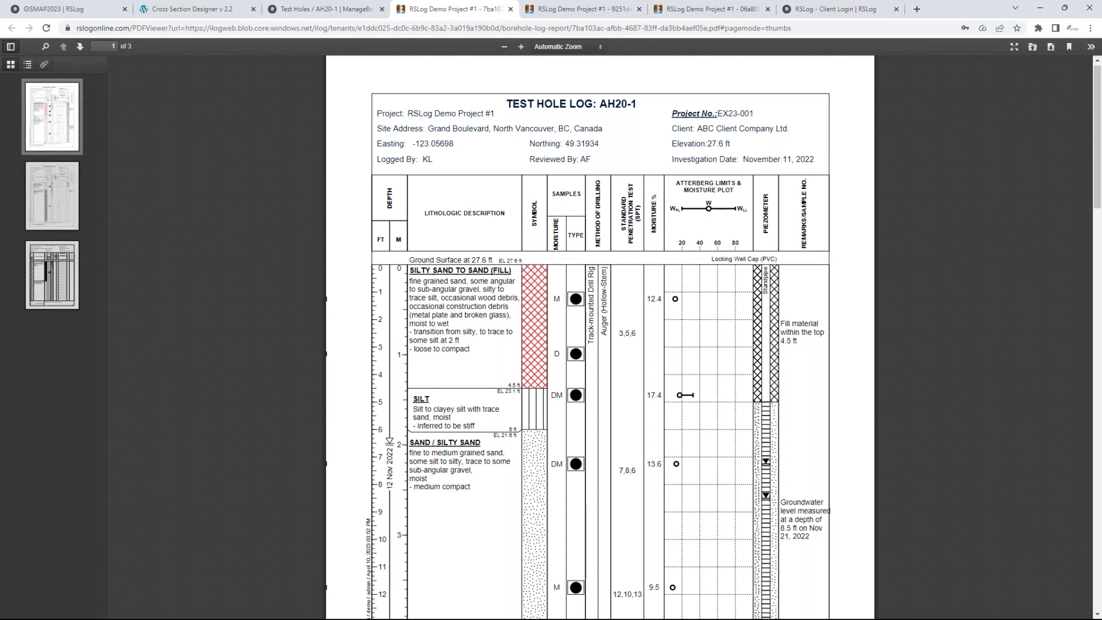
pyautogui.scroll(3, 735, 369)
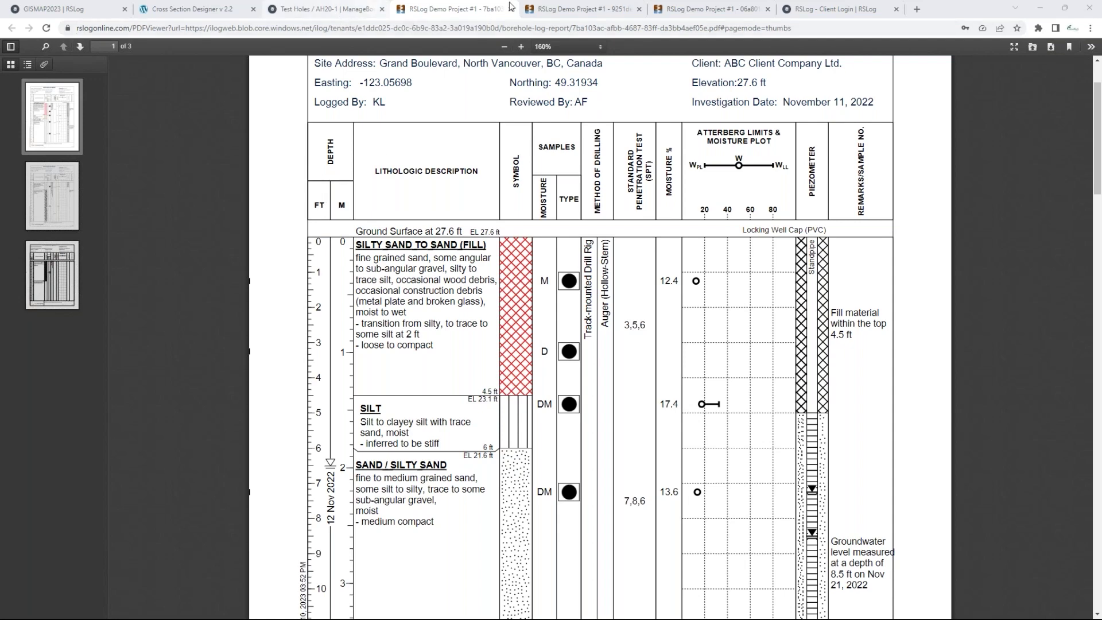
# View the project's approximate location figure with its title block and the schematic soil profile report between BH21-2 and BH21-1
pyautogui.click(576, 11)
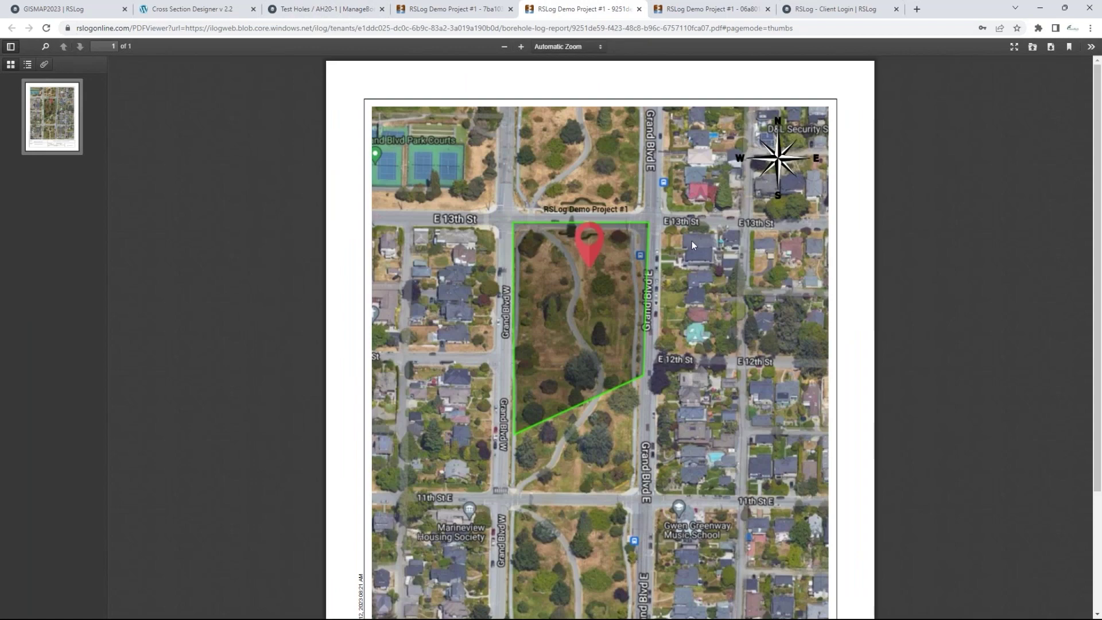
pyautogui.scroll(-3, 690, 239)
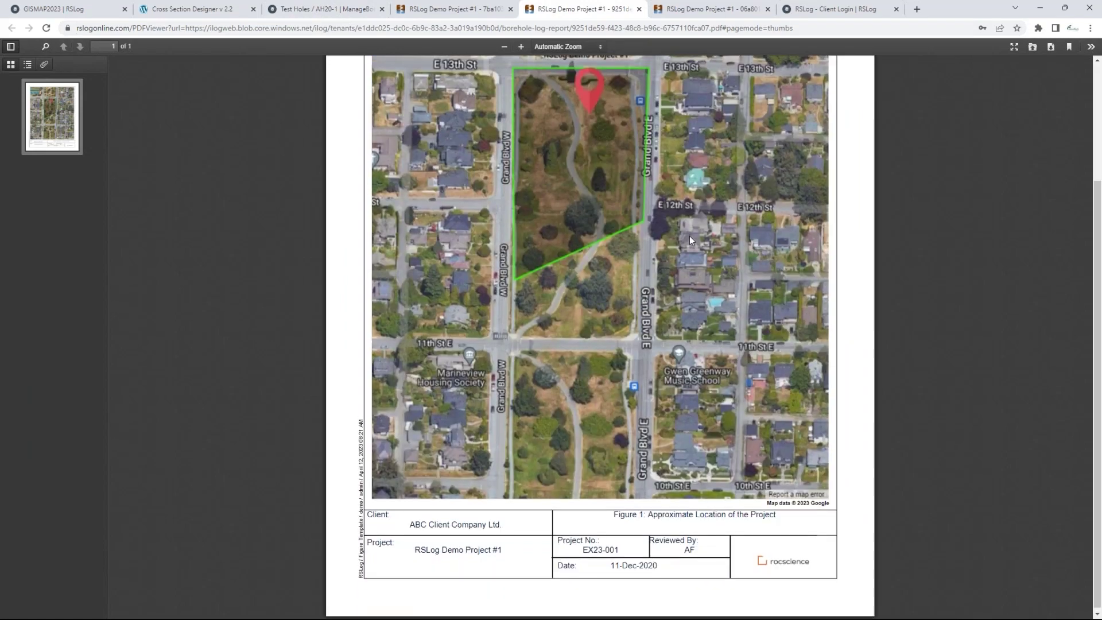
pyautogui.scroll(3, 689, 235)
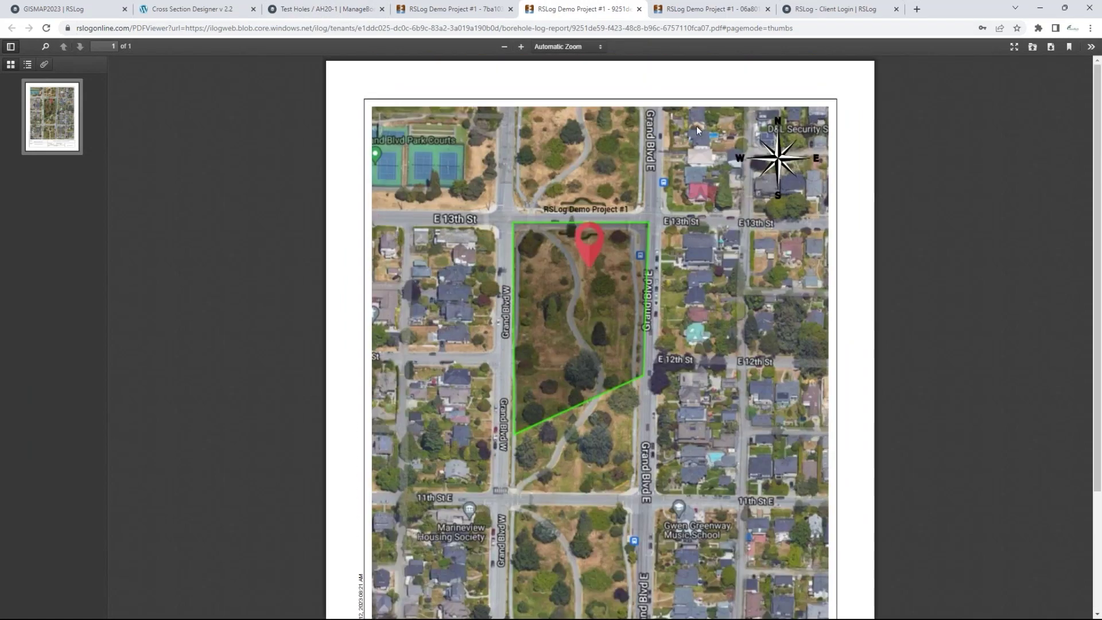
pyautogui.click(709, 8)
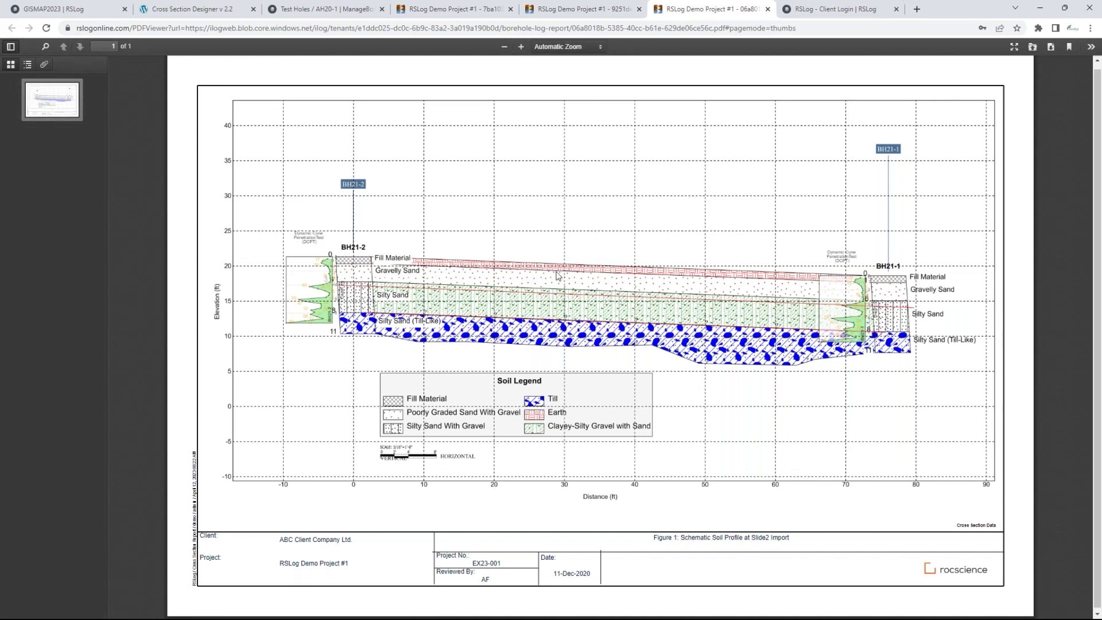
# Return to the RSLog test hole page and review AH20-1's index, user-defined, strength and chemical lab test results
pyautogui.click(351, 10)
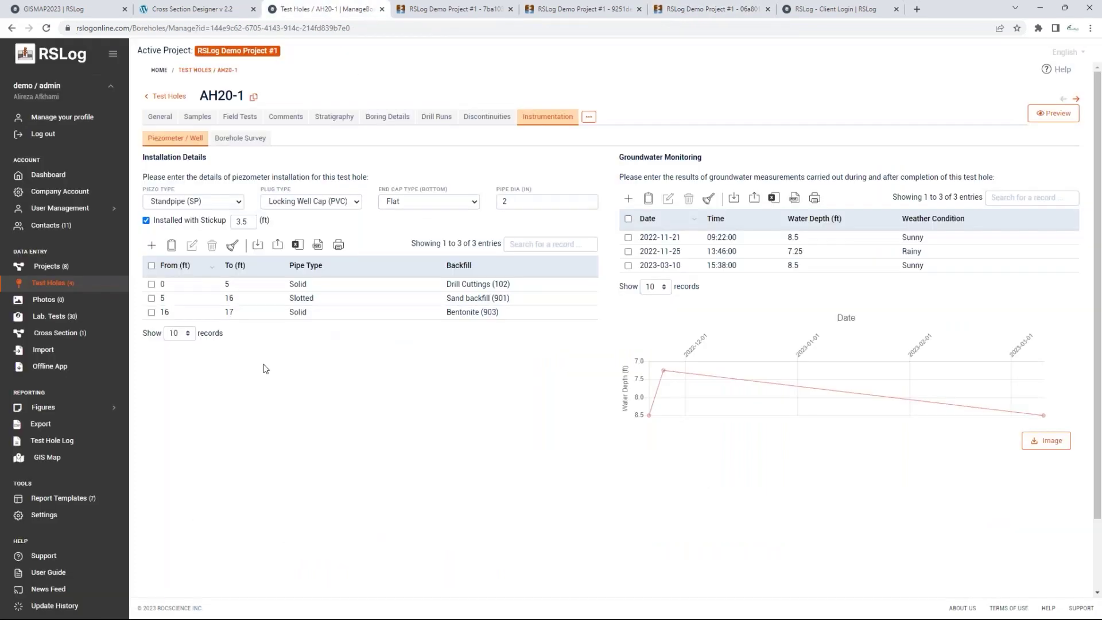
pyautogui.click(46, 299)
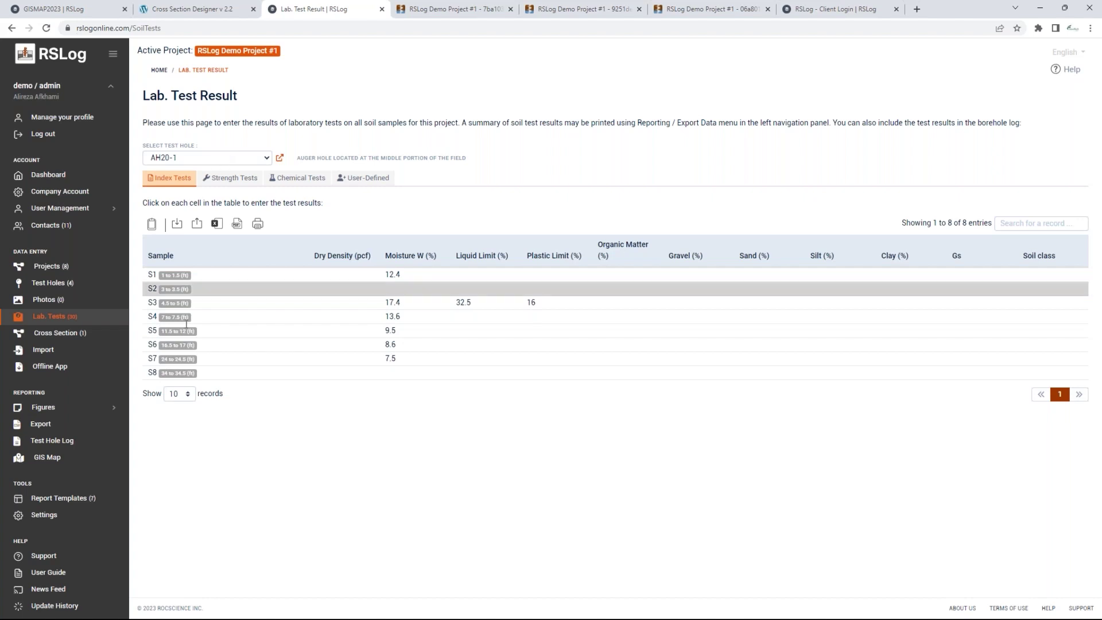
pyautogui.click(422, 306)
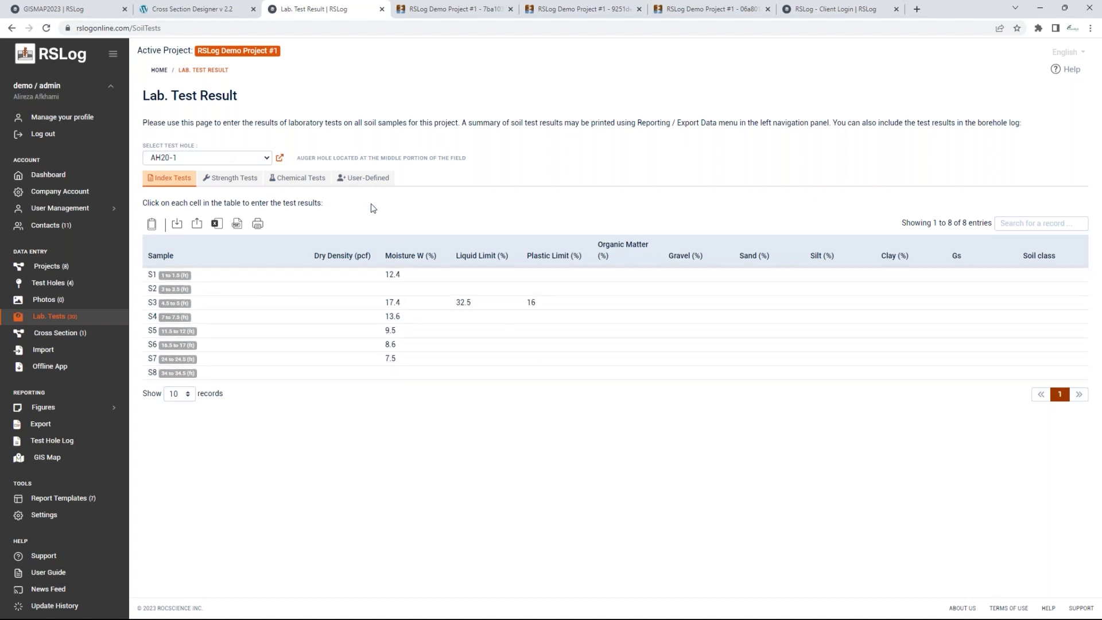
pyautogui.click(362, 183)
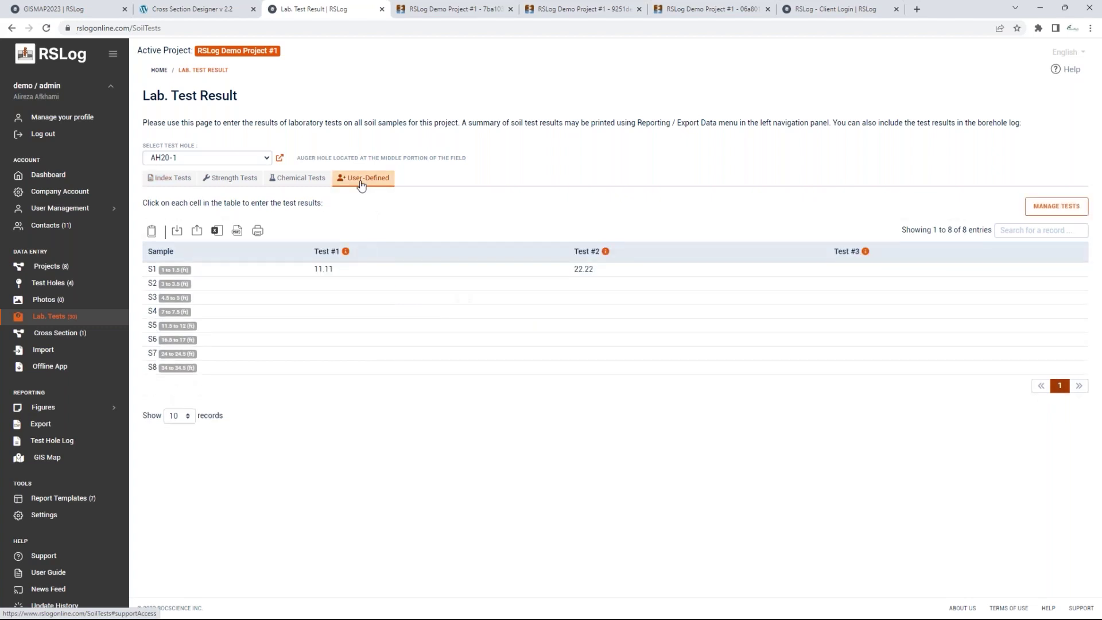
pyautogui.click(229, 179)
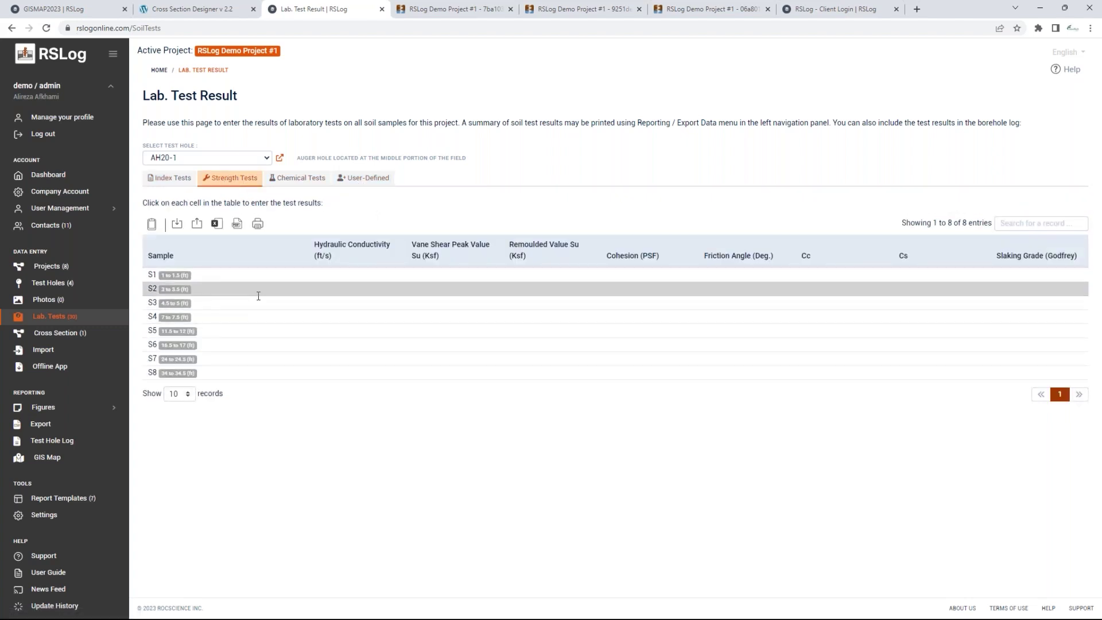
pyautogui.click(301, 178)
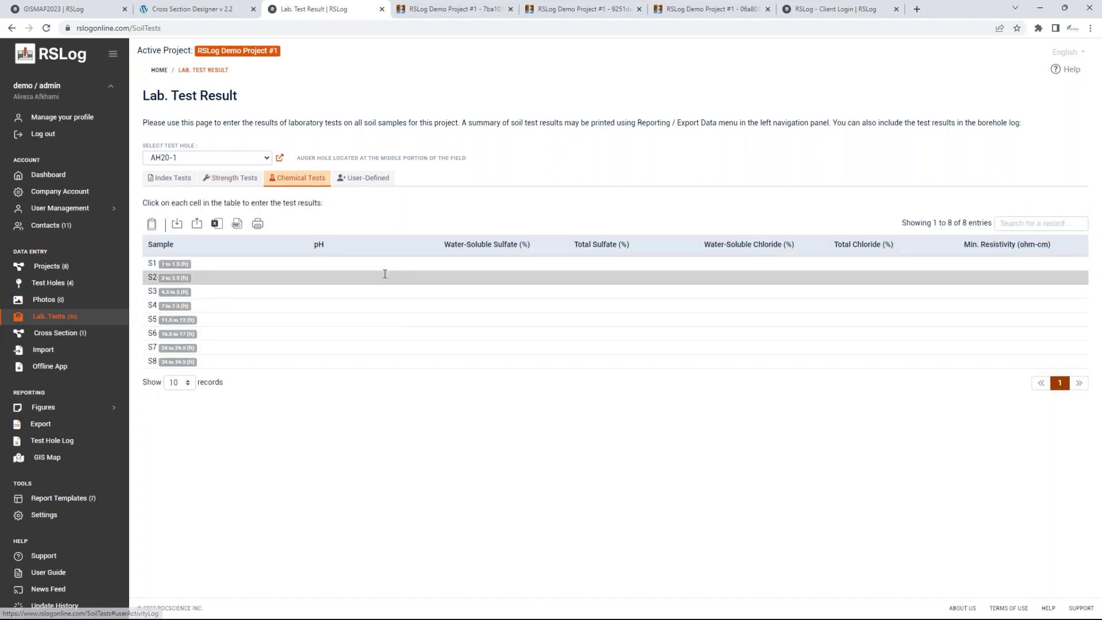
pyautogui.click(174, 181)
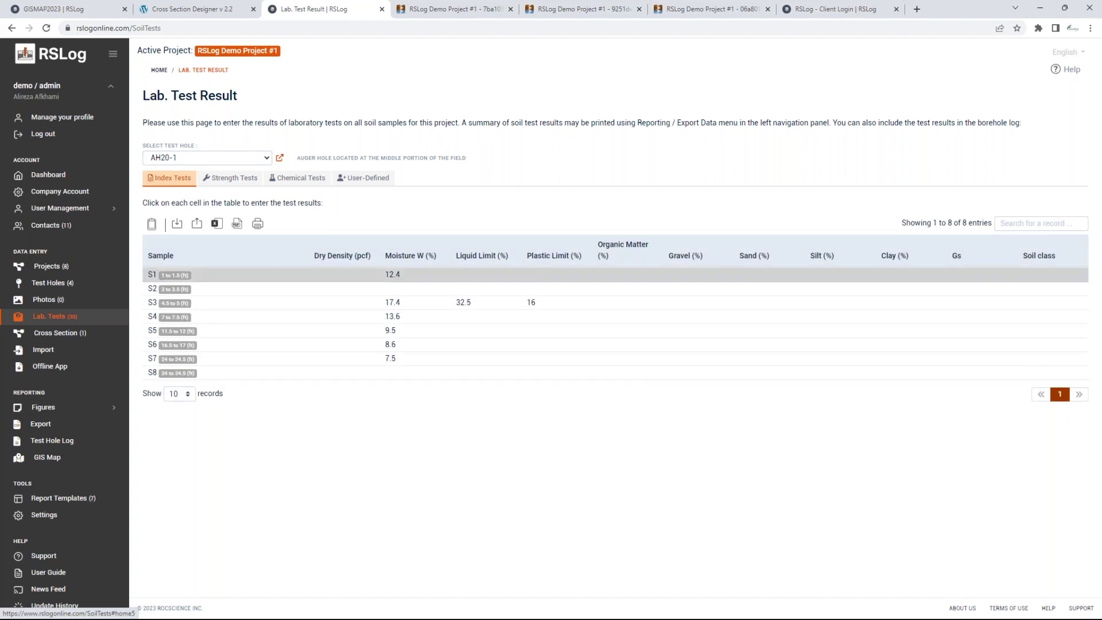
# Locate the boreholes on the project's cross section map, preview Section A and open it in the Cross Section Designer
pyautogui.click(58, 334)
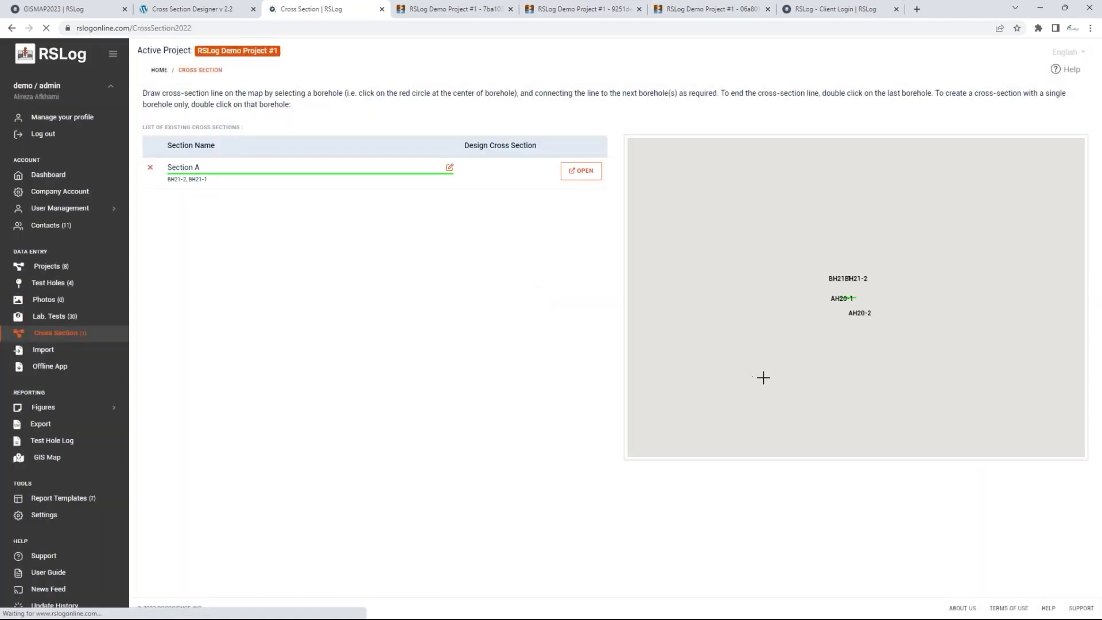
pyautogui.scroll(1, 870, 301)
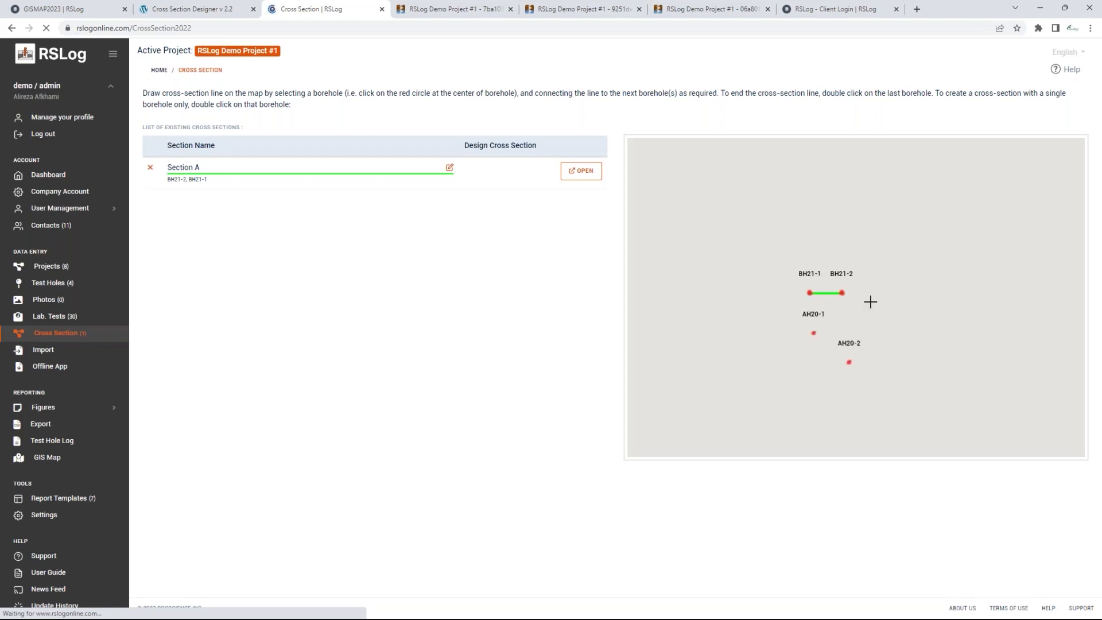
pyautogui.scroll(1, 858, 303)
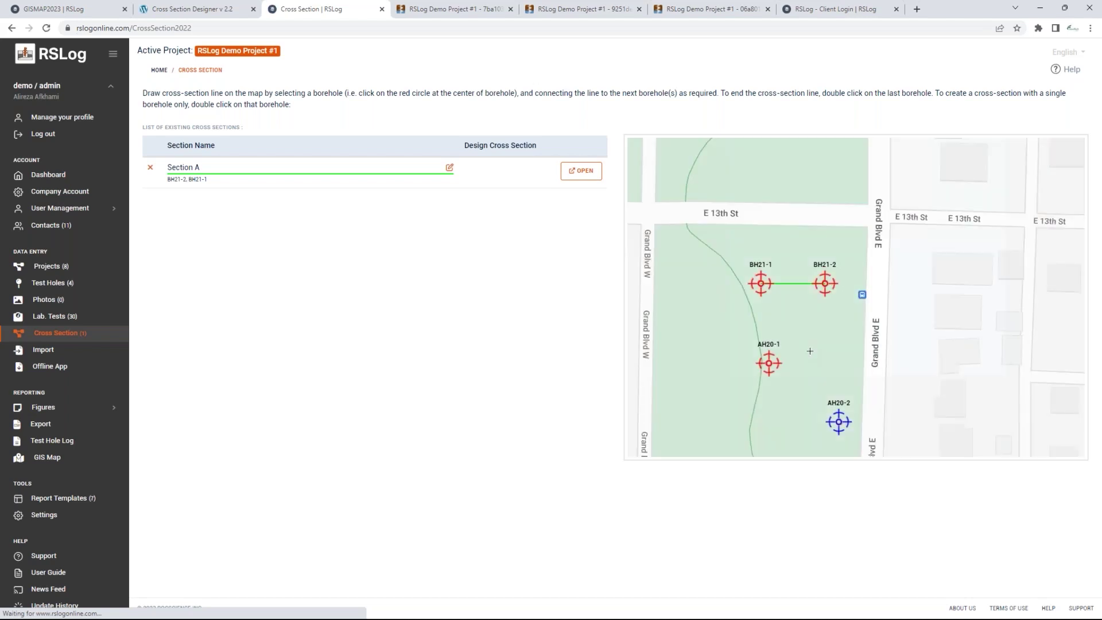
pyautogui.moveTo(808, 355); pyautogui.dragTo(779, 284)
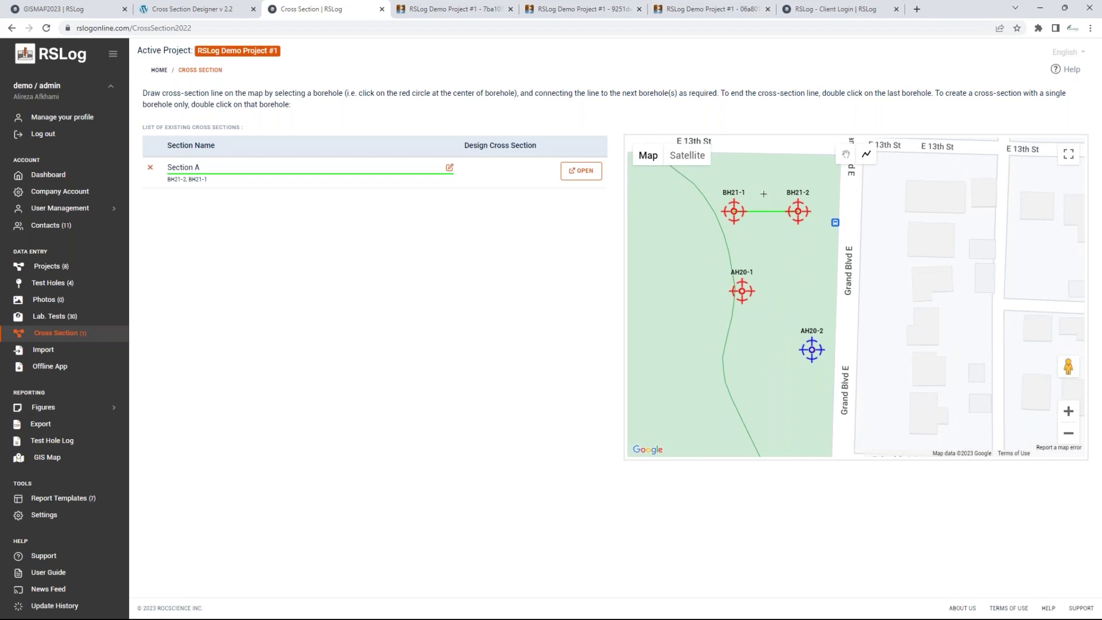
pyautogui.moveTo(531, 182)
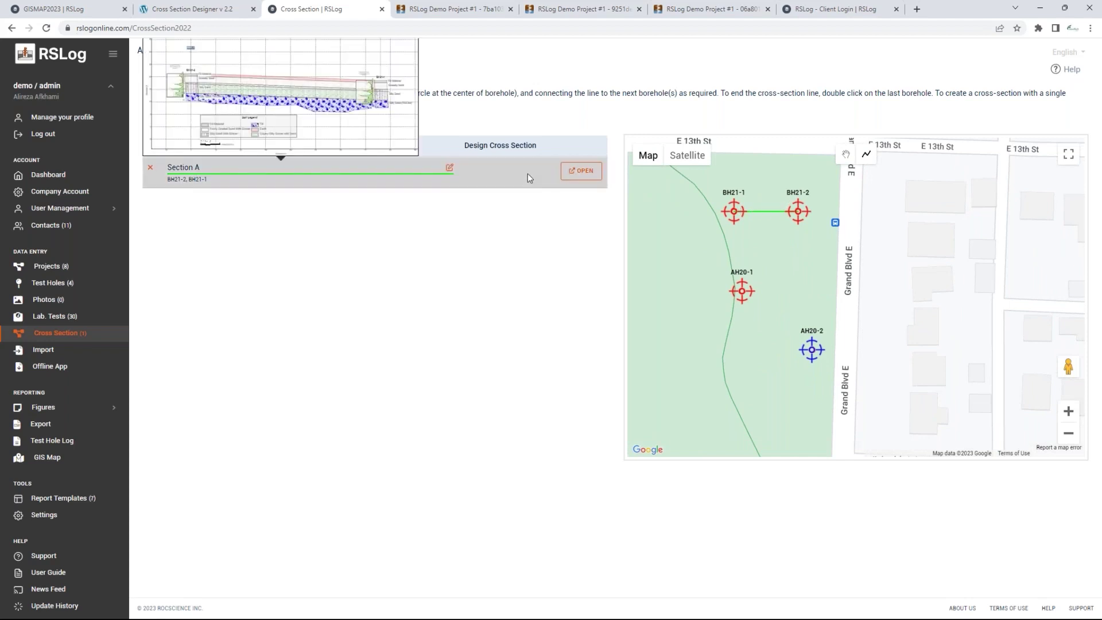
pyautogui.click(570, 175)
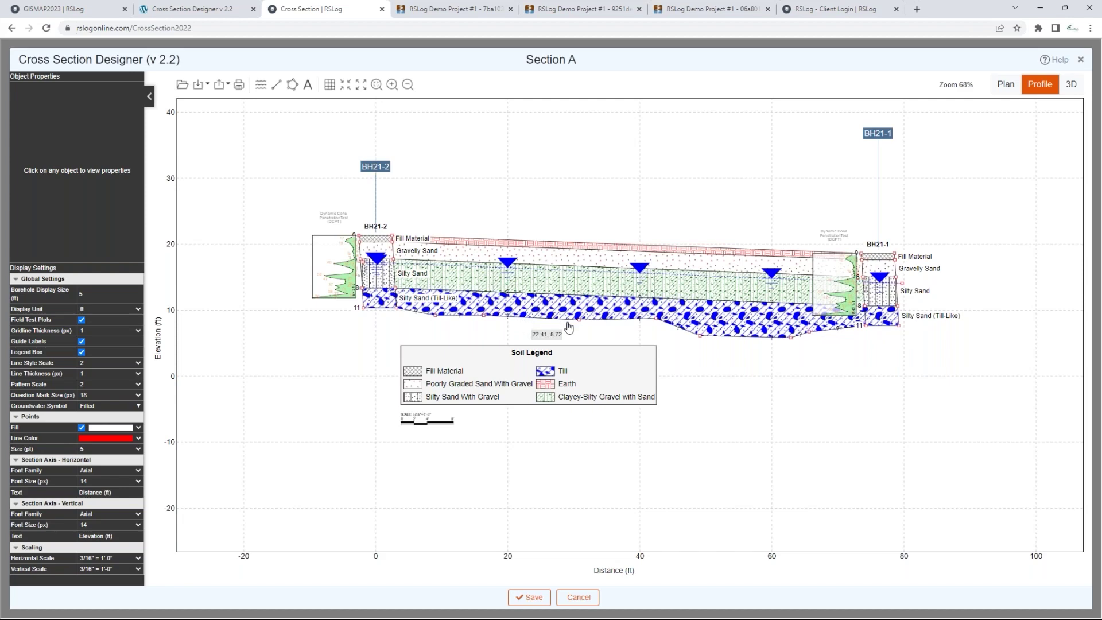
# Hide the field test plots and guide labels in Section A, and move the soil legend about 5 ft towards BH21-2
pyautogui.scroll(1, 564, 255)
pyautogui.moveTo(565, 304); pyautogui.dragTo(495, 319)
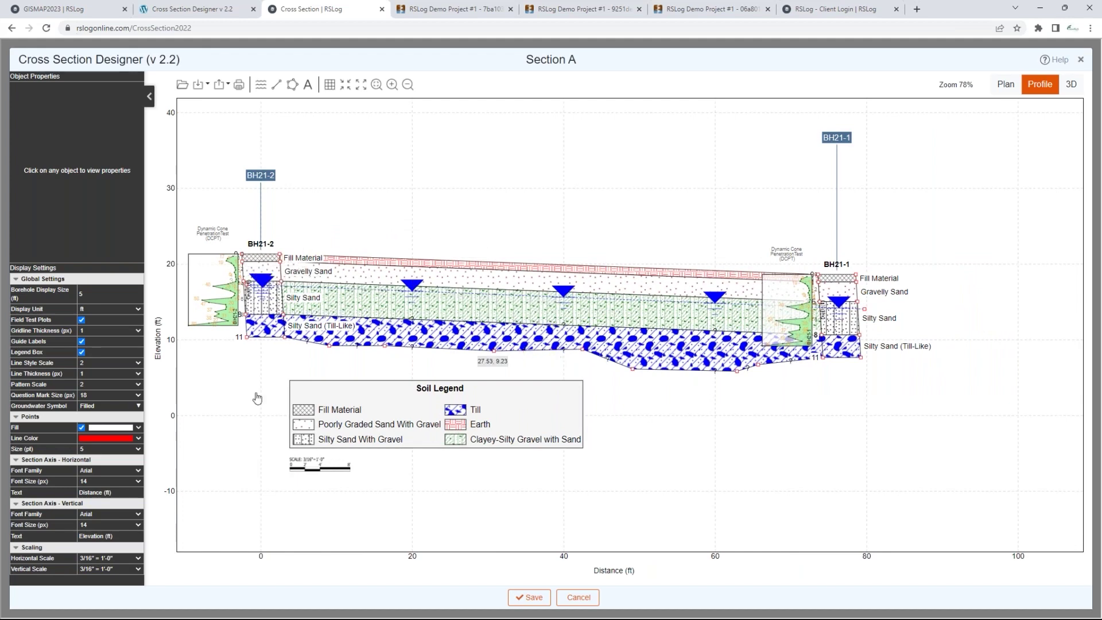
pyautogui.click(81, 321)
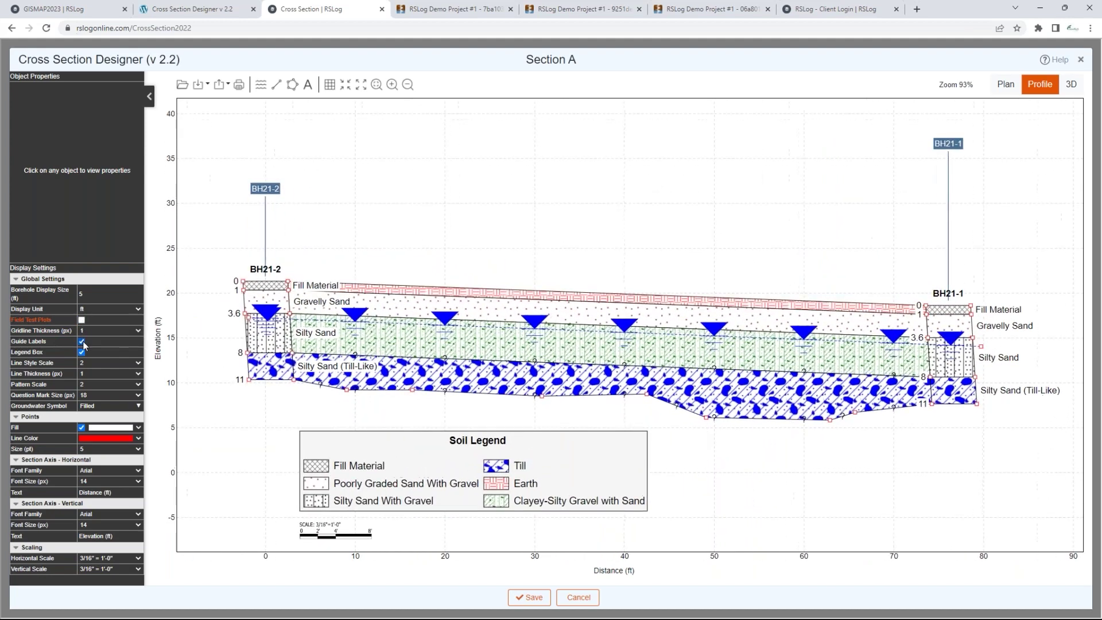
pyautogui.click(81, 342)
pyautogui.moveTo(568, 415); pyautogui.dragTo(516, 415)
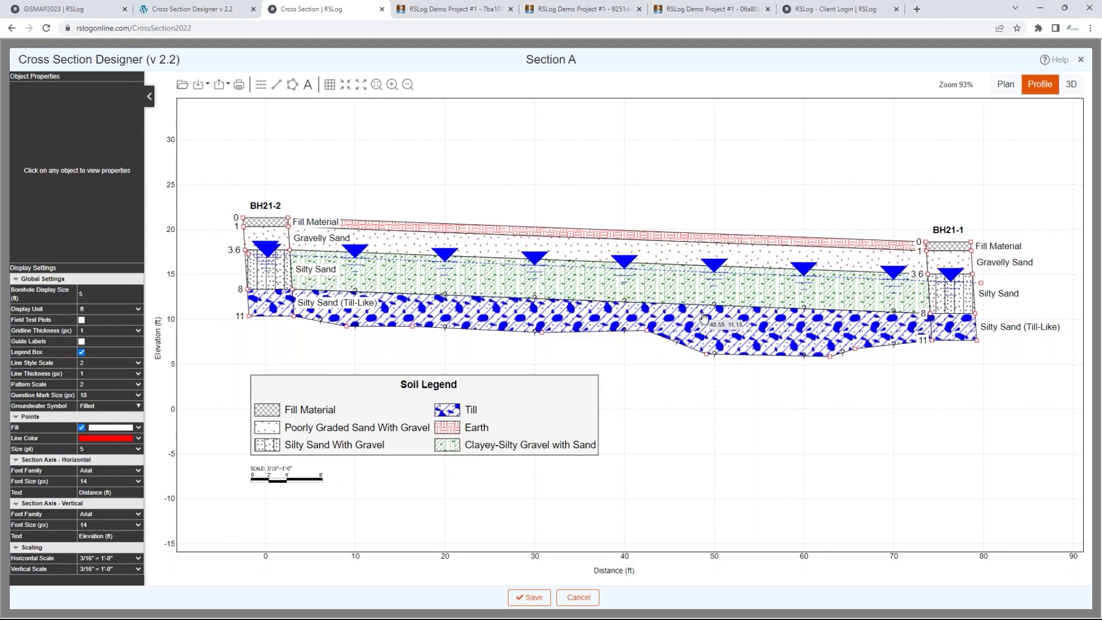
# Lower the till polygon's bottom vertex near 50 ft distance to about 3.5 ft elevation, and review its AGS and Rock pattern options
pyautogui.click(714, 337)
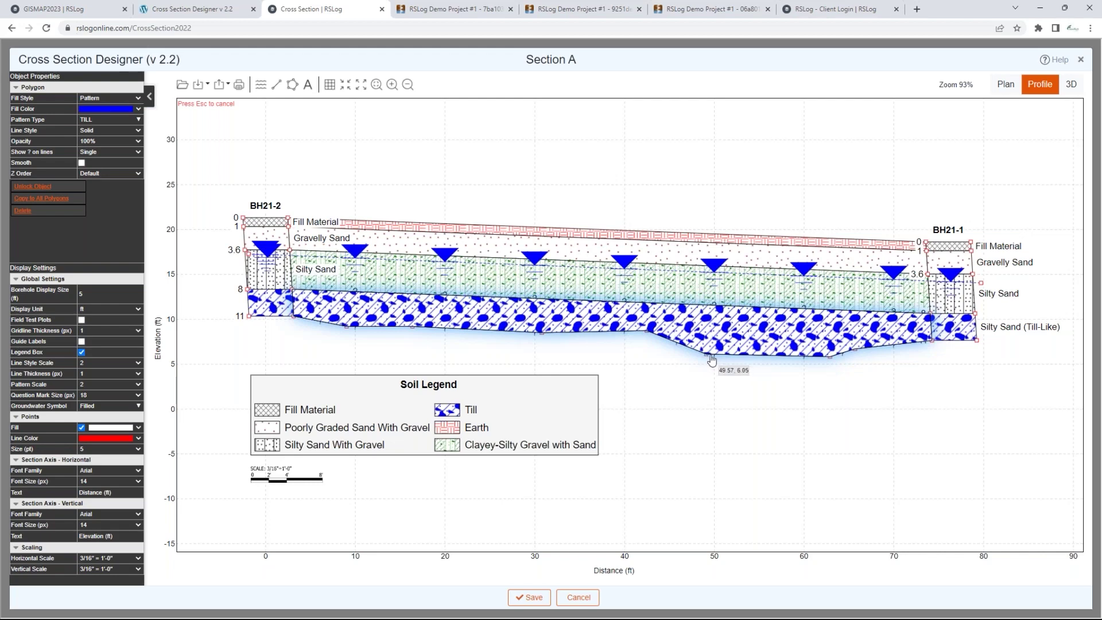
pyautogui.moveTo(709, 359); pyautogui.dragTo(719, 379)
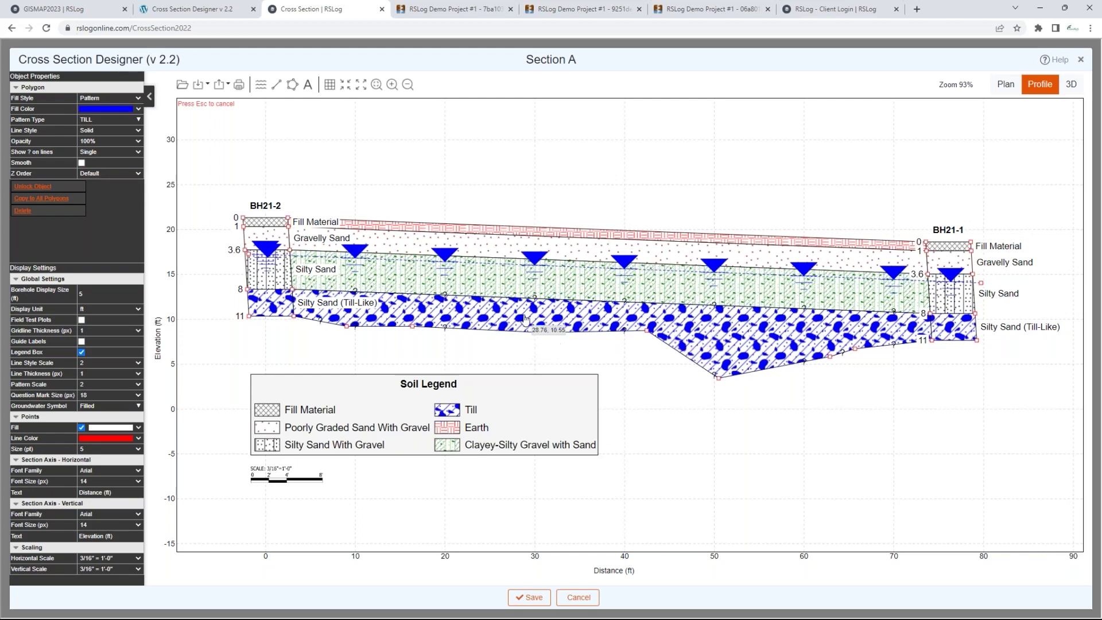
pyautogui.click(539, 328)
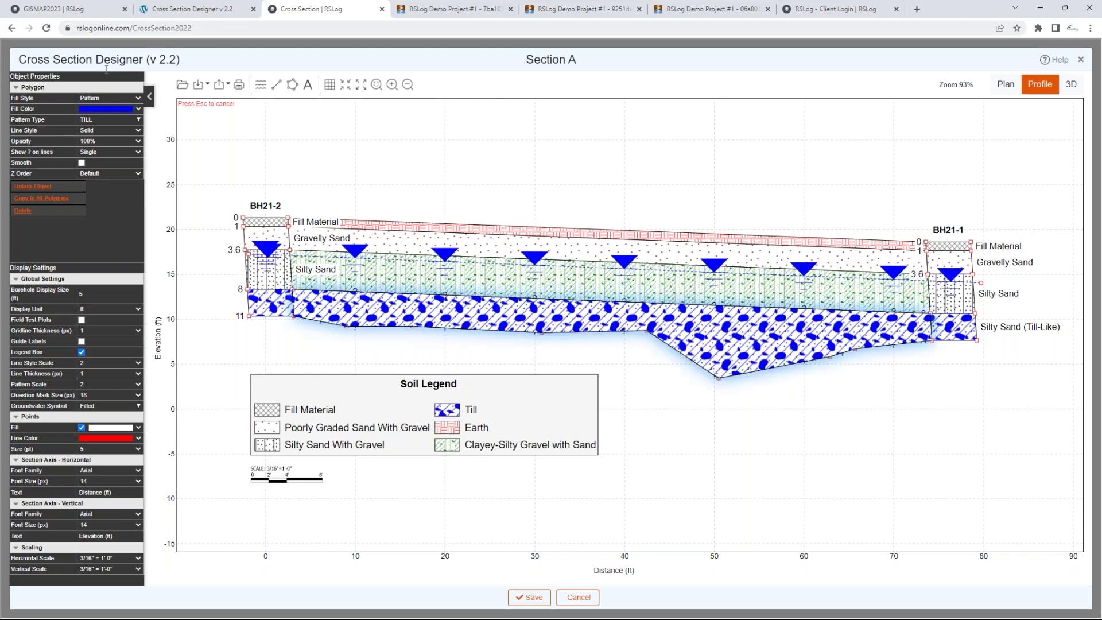
pyautogui.click(111, 120)
pyautogui.click(249, 121)
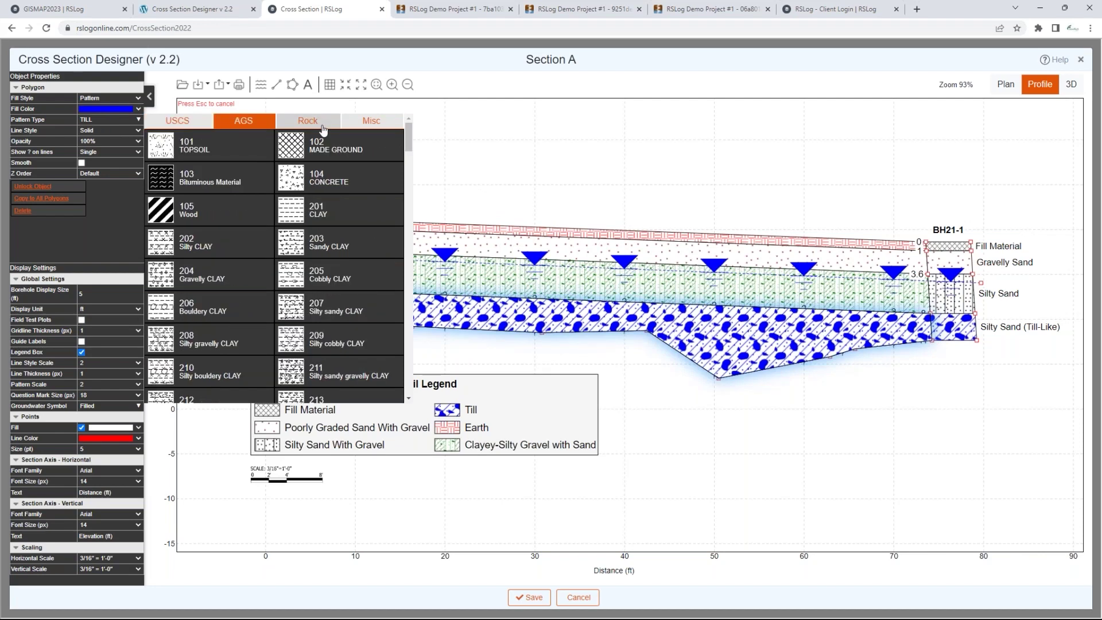
pyautogui.click(322, 128)
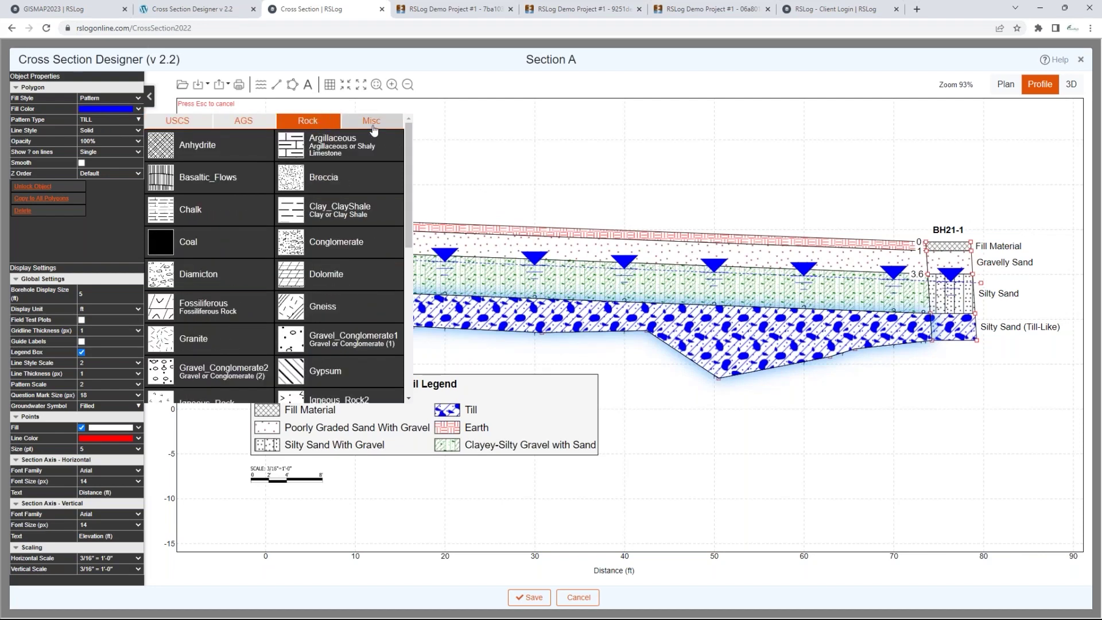
pyautogui.click(695, 433)
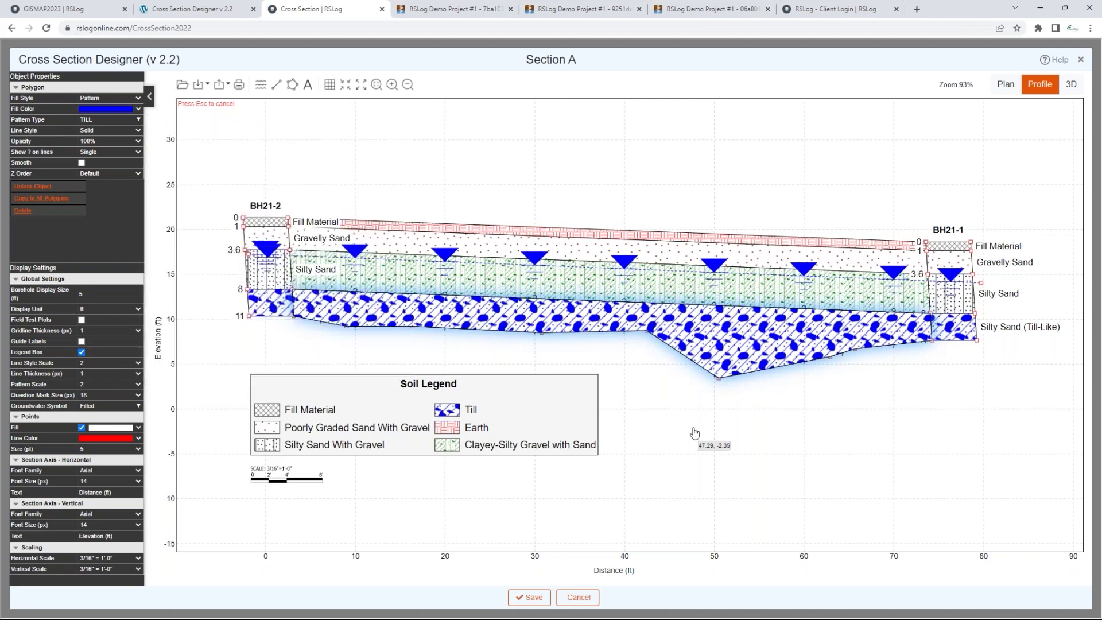
# View Section A and the project's test holes in 3D, inspecting the section between BH21-2 and BH21-1 from several angles
pyautogui.click(1070, 85)
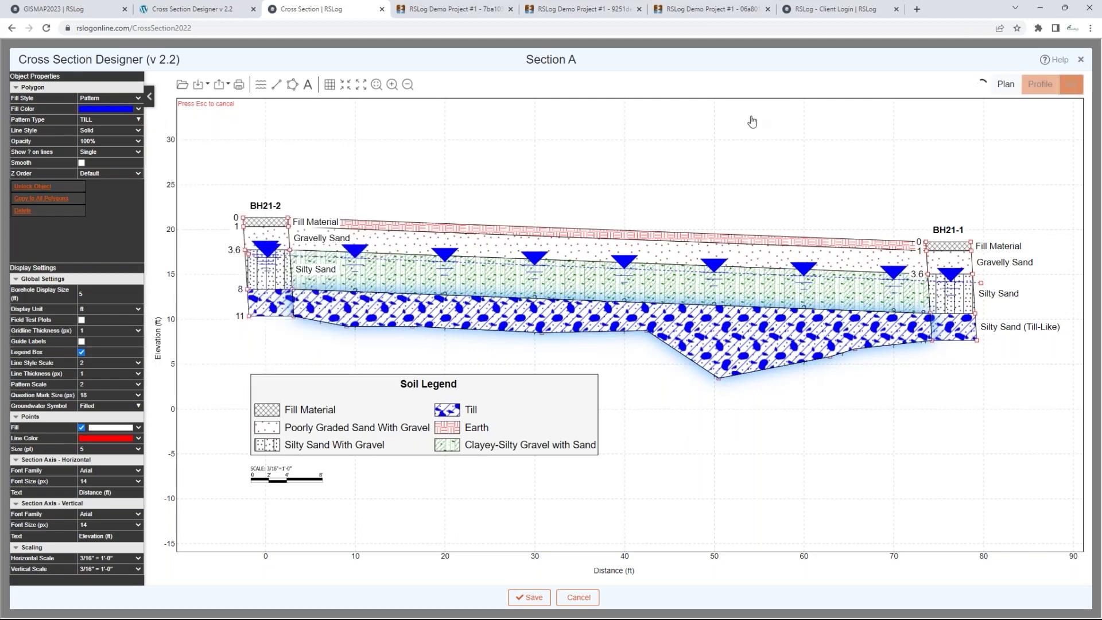
pyautogui.moveTo(680, 352); pyautogui.dragTo(546, 366)
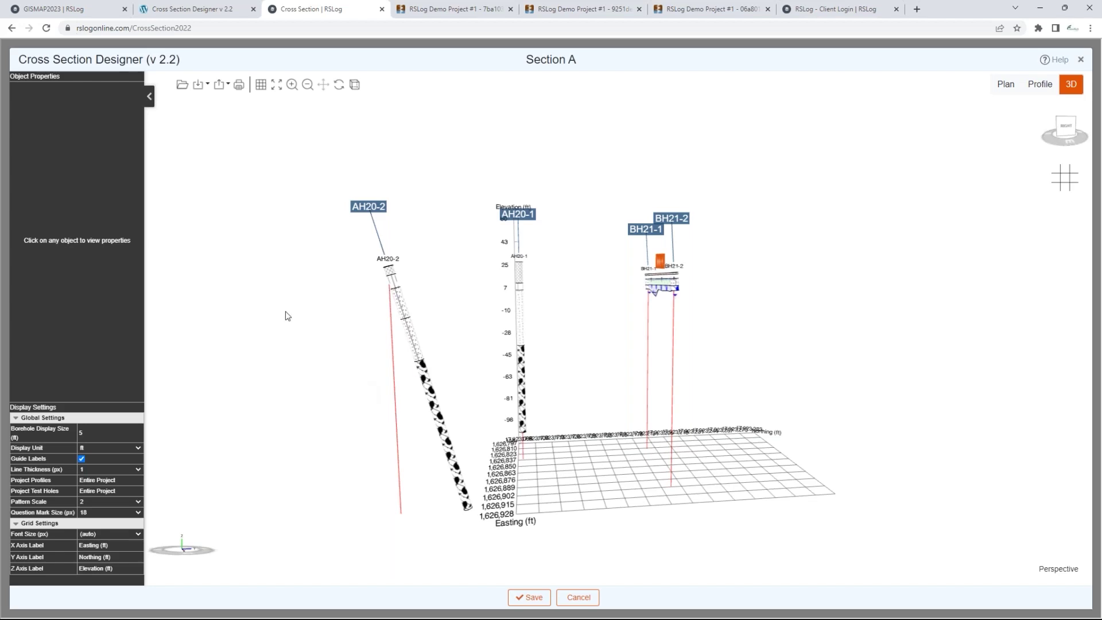
pyautogui.moveTo(593, 342); pyautogui.dragTo(523, 350)
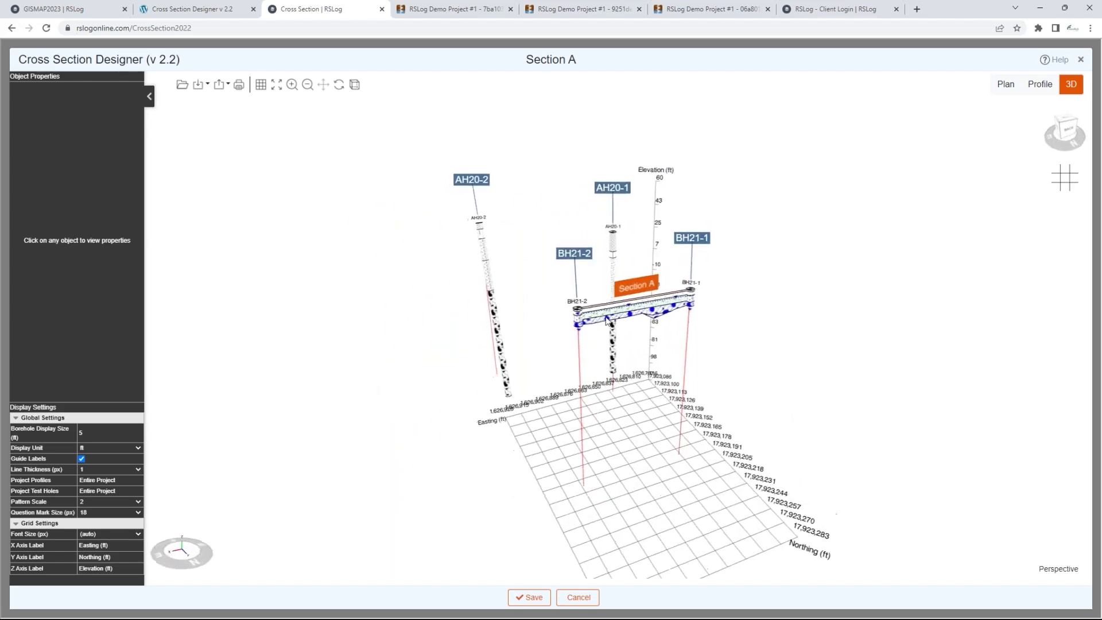
pyautogui.scroll(5, 644, 293)
pyautogui.moveTo(666, 276); pyautogui.dragTo(695, 279)
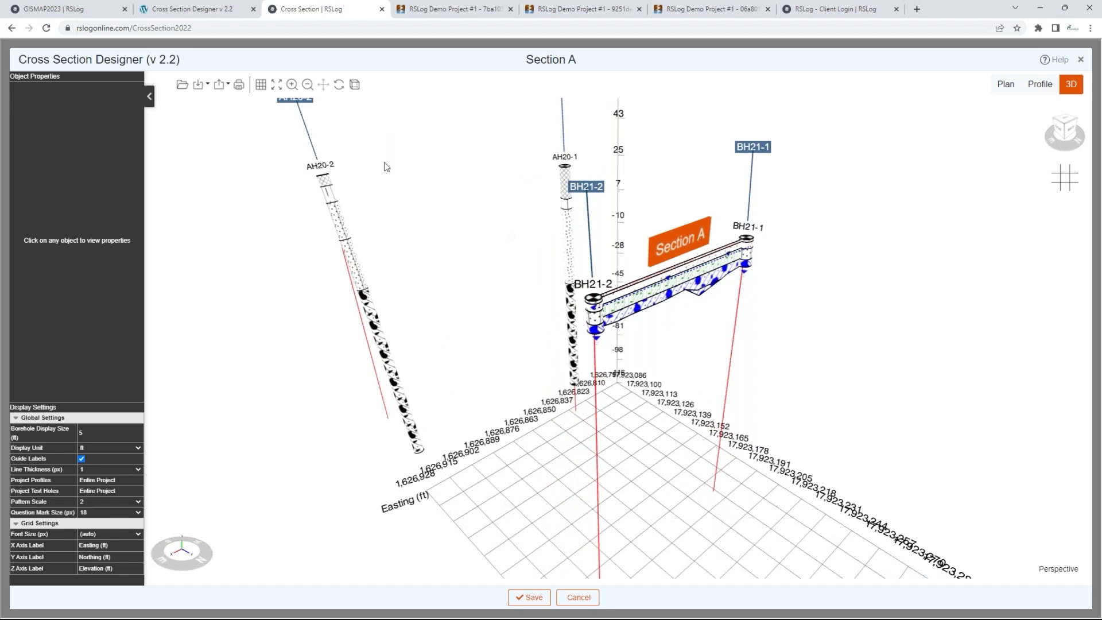
# Switch to the Section A for Demo profile in the separate Cross Section Designer page and show it full screen
pyautogui.click(227, 12)
pyautogui.press('F11')
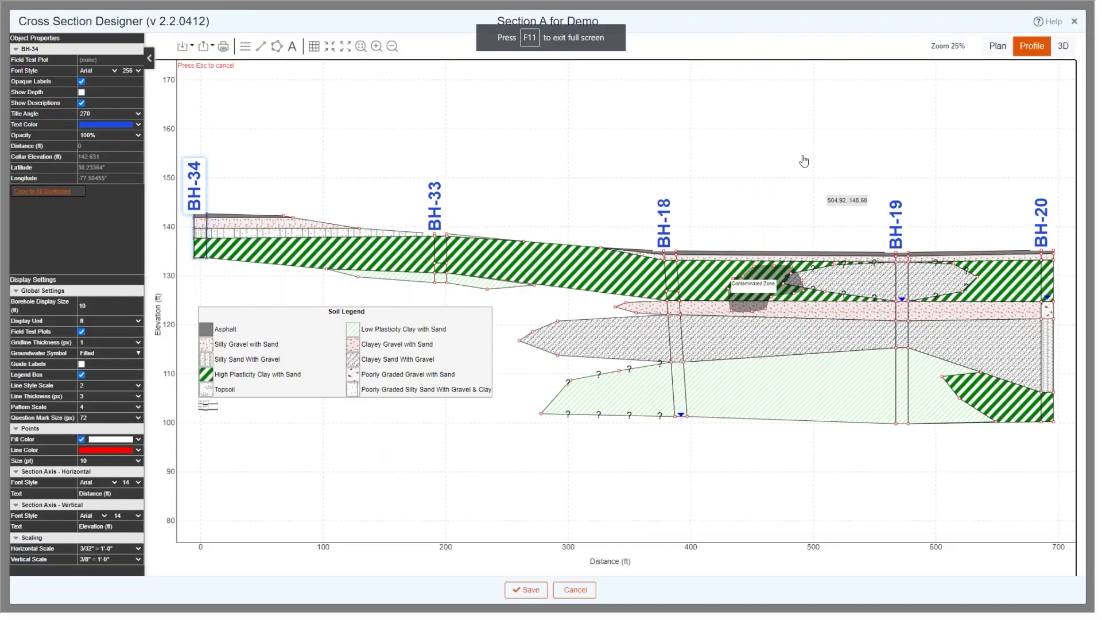
# Inspect the Contaminated Zone polygon and the SC pattern polygon between BH-18 and BH-19 in the profile
pyautogui.scroll(2, 718, 172)
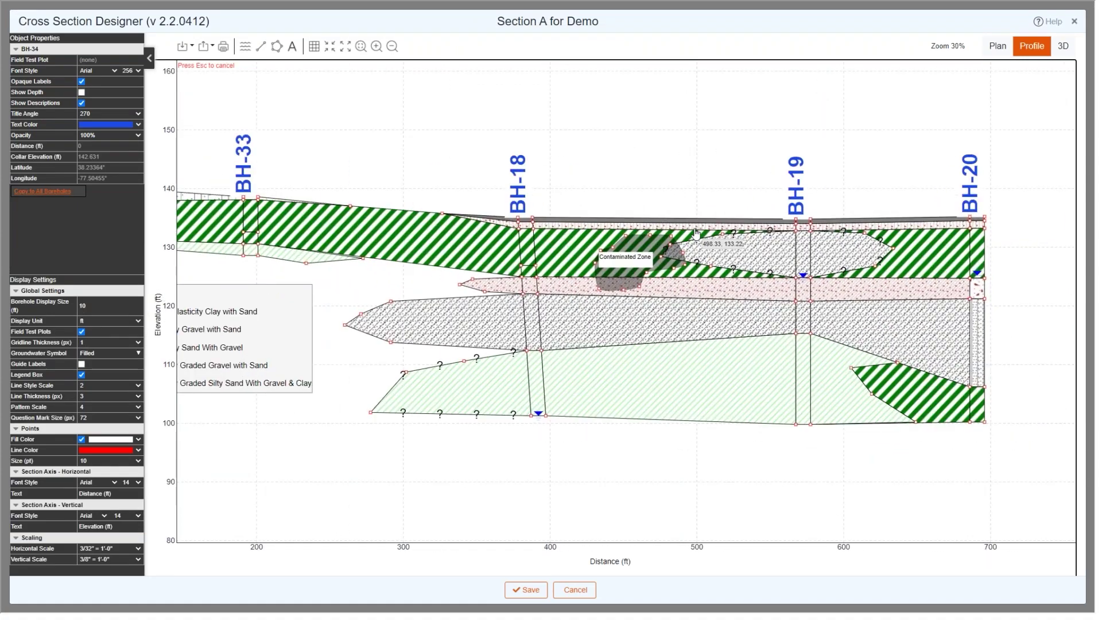
pyautogui.scroll(3, 695, 233)
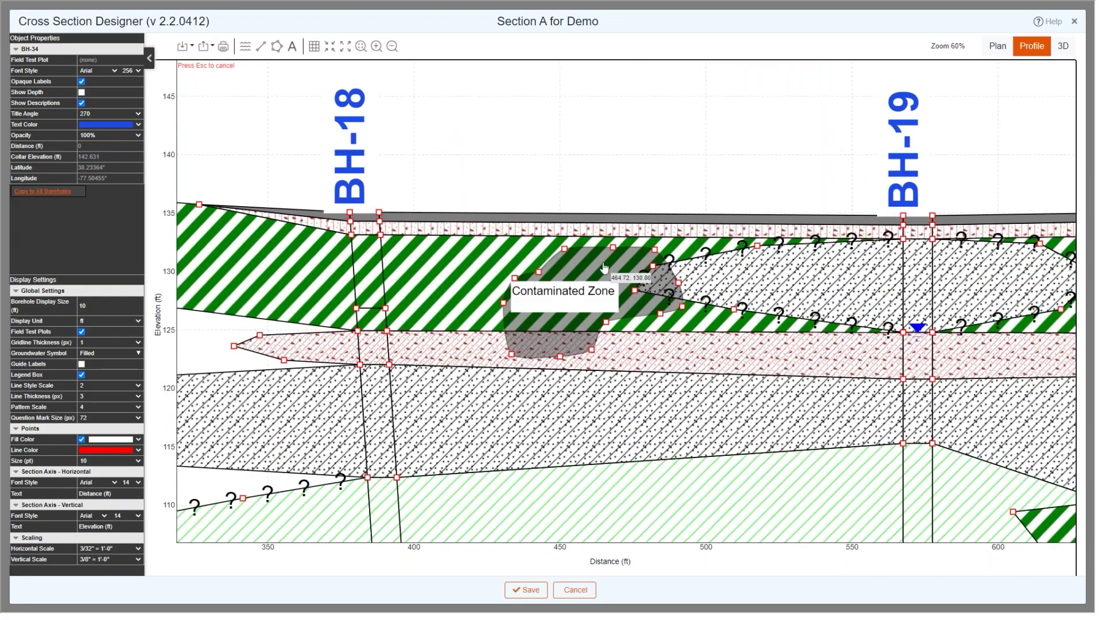
pyautogui.click(604, 267)
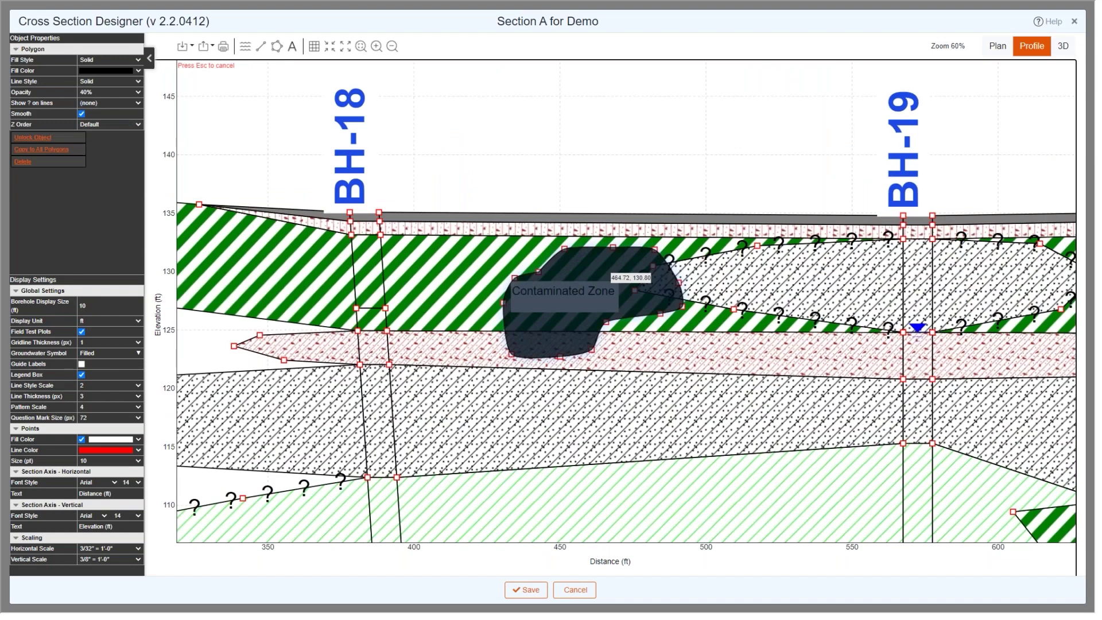
pyautogui.click(572, 432)
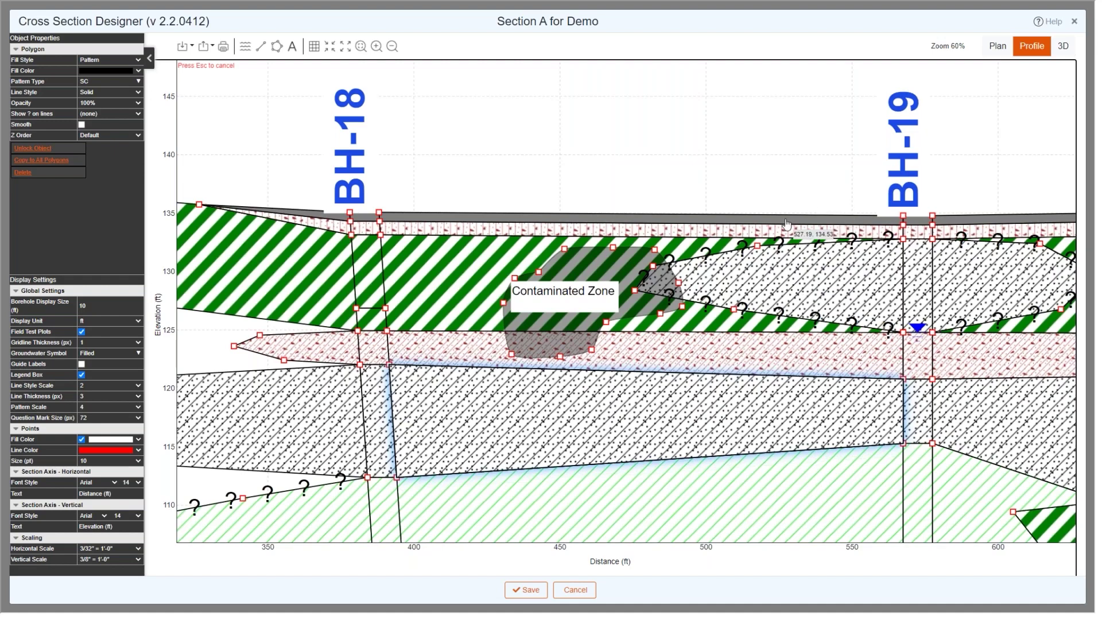
# Show Section A for Demo in 3D, view it from a lower angle, and set the line thickness to 5 px
pyautogui.click(1065, 46)
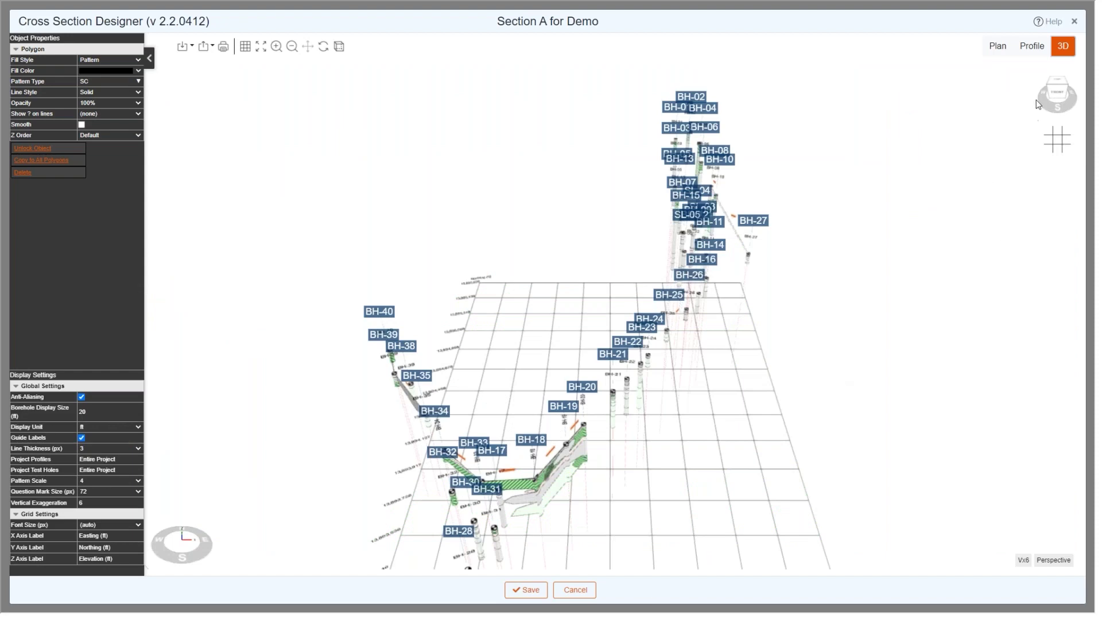
pyautogui.moveTo(623, 493); pyautogui.dragTo(596, 436)
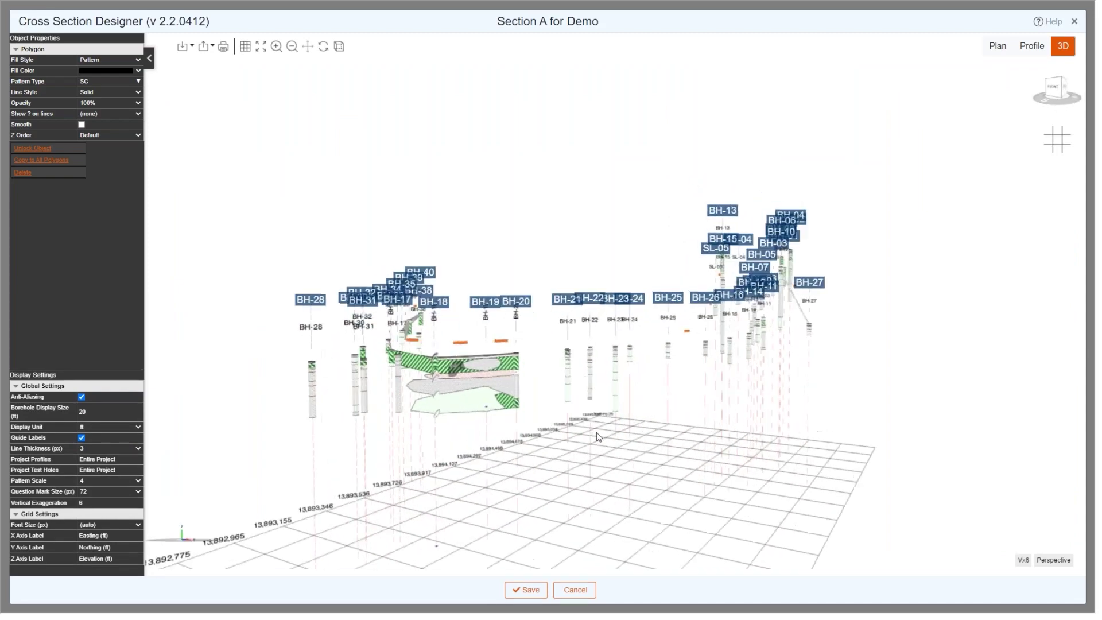
pyautogui.moveTo(606, 442); pyautogui.dragTo(619, 463)
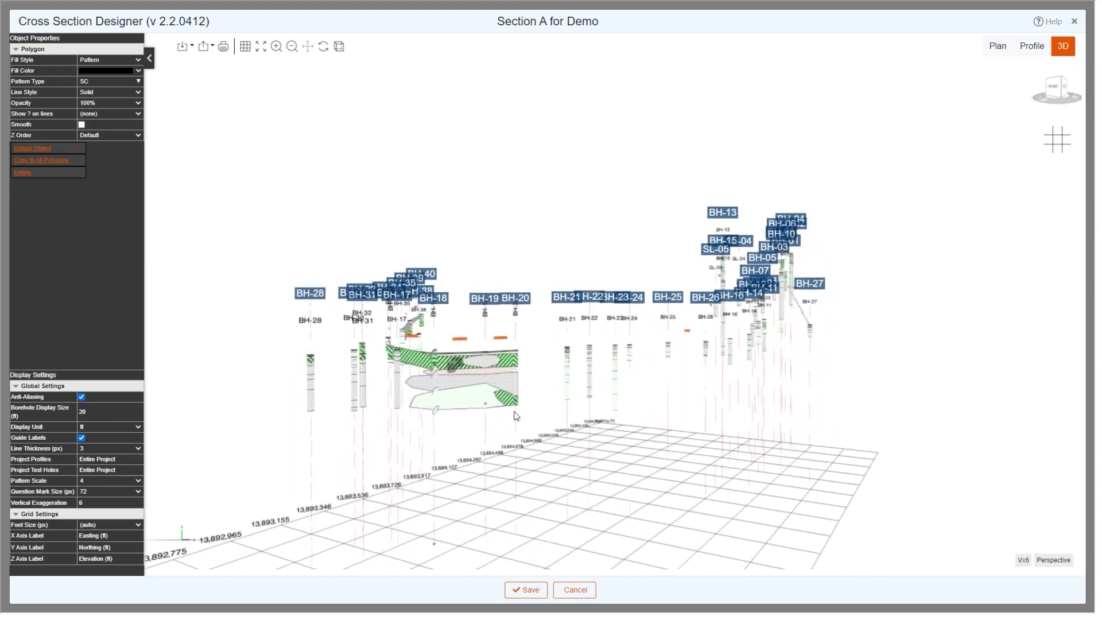
pyautogui.click(102, 449)
pyautogui.click(102, 449)
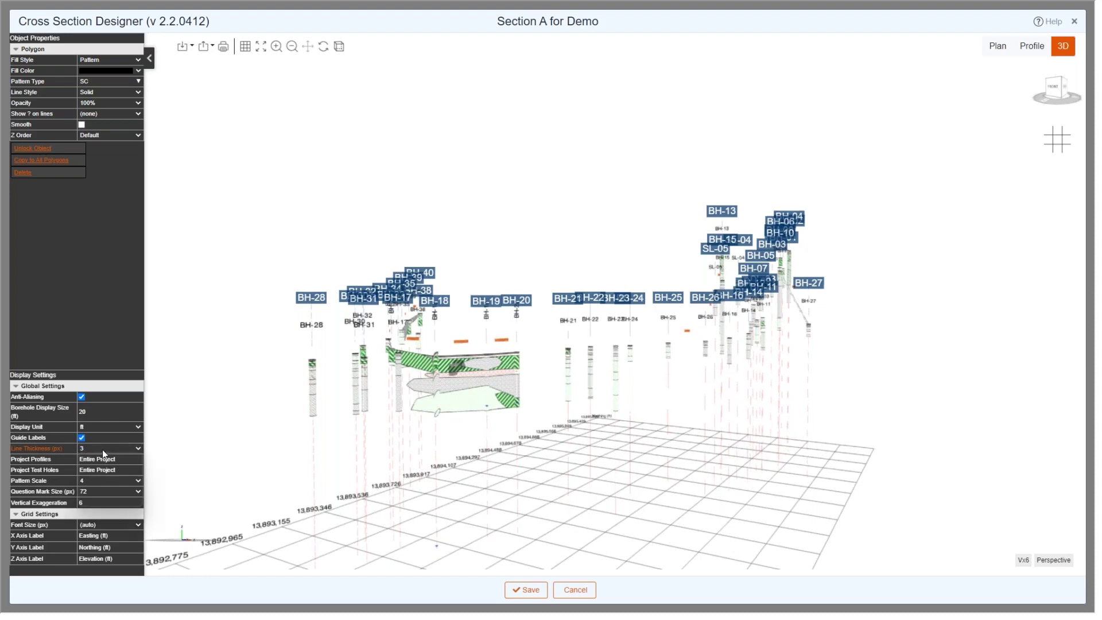
pyautogui.click(107, 476)
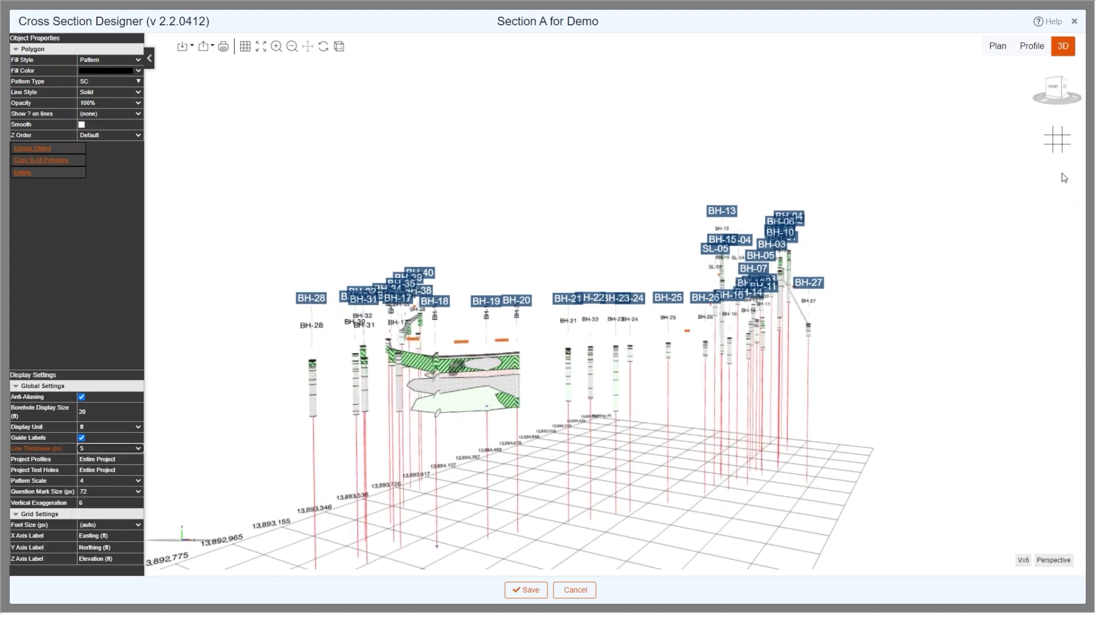
# Add the Street Map terrain to the 3D view and inspect it with the project's test holes
pyautogui.moveTo(1057, 144)
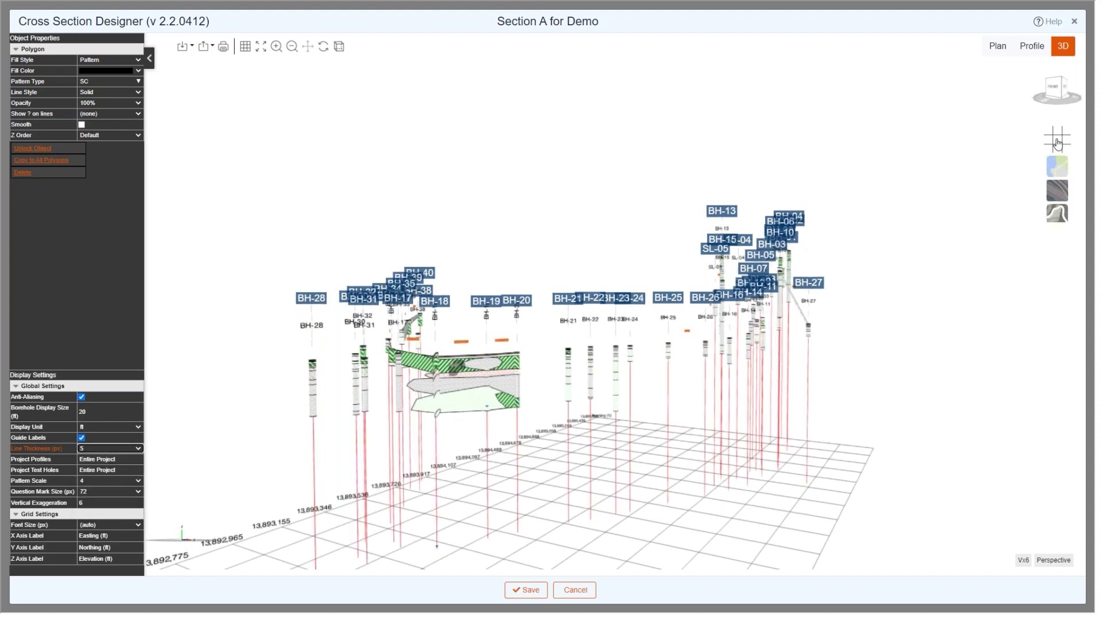
pyautogui.click(1059, 167)
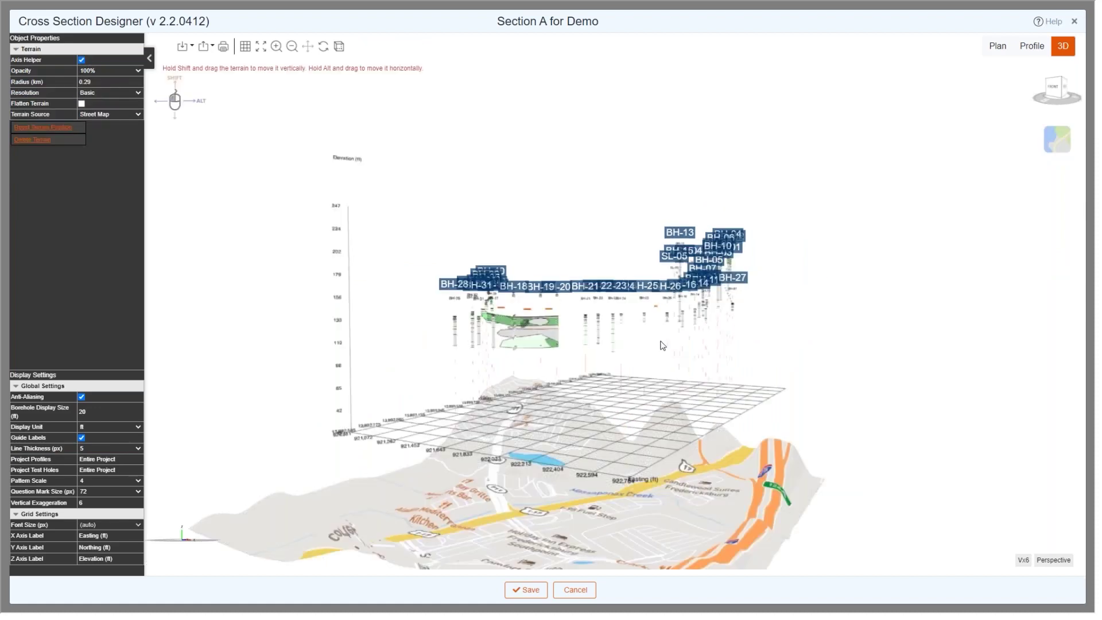
pyautogui.moveTo(687, 402); pyautogui.dragTo(443, 450)
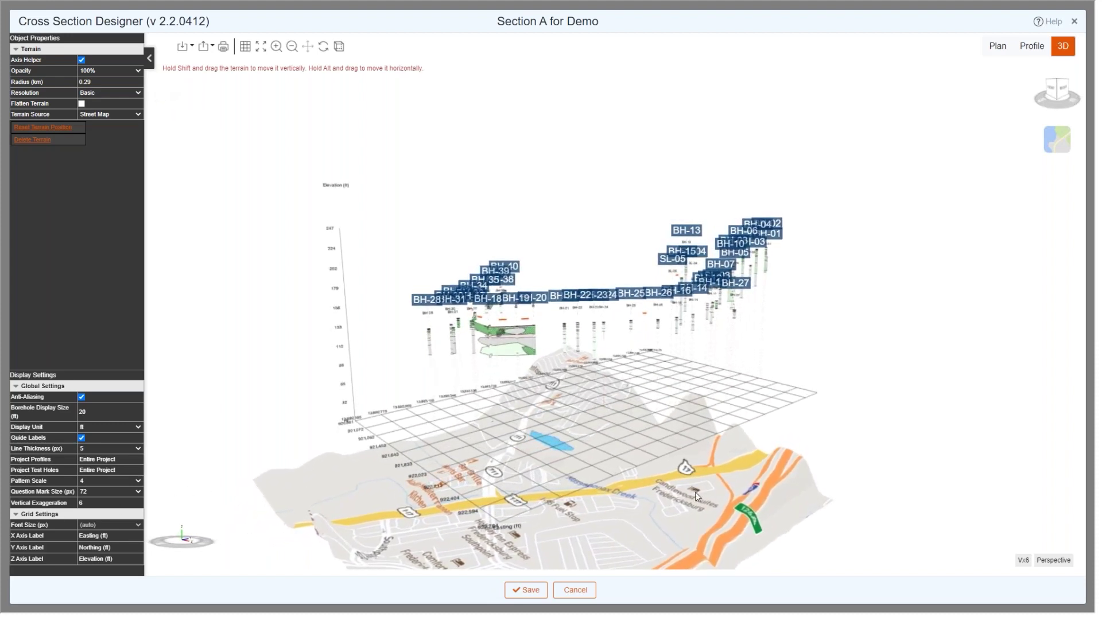
# Hide the guide labels in the 3D view and raise the street map terrain towards the boreholes
pyautogui.moveTo(691, 470); pyautogui.dragTo(603, 424)
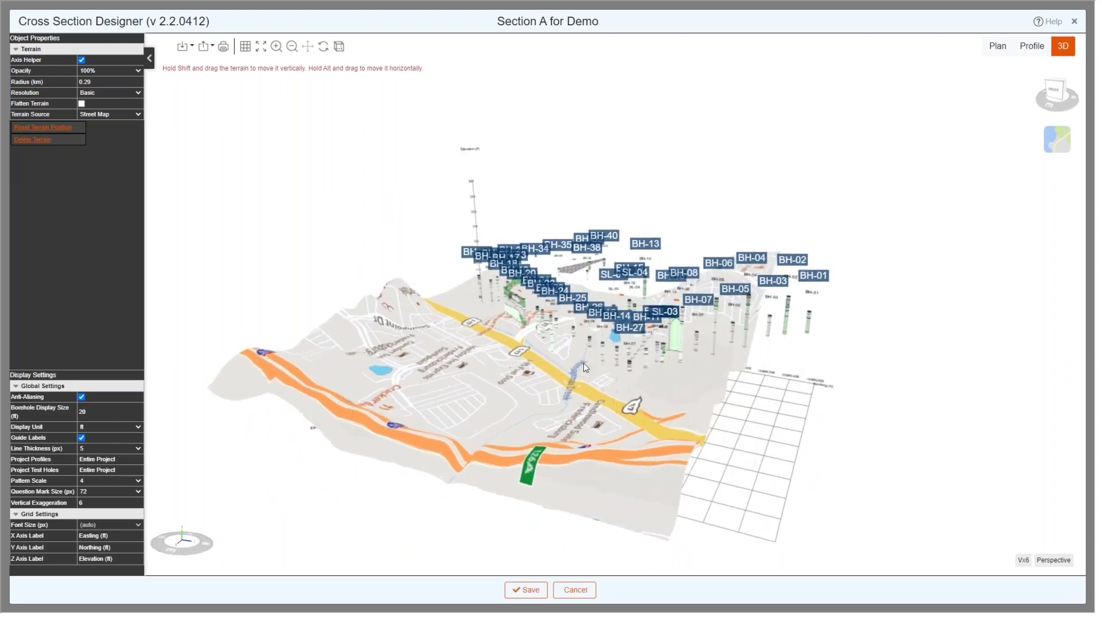
pyautogui.click(81, 437)
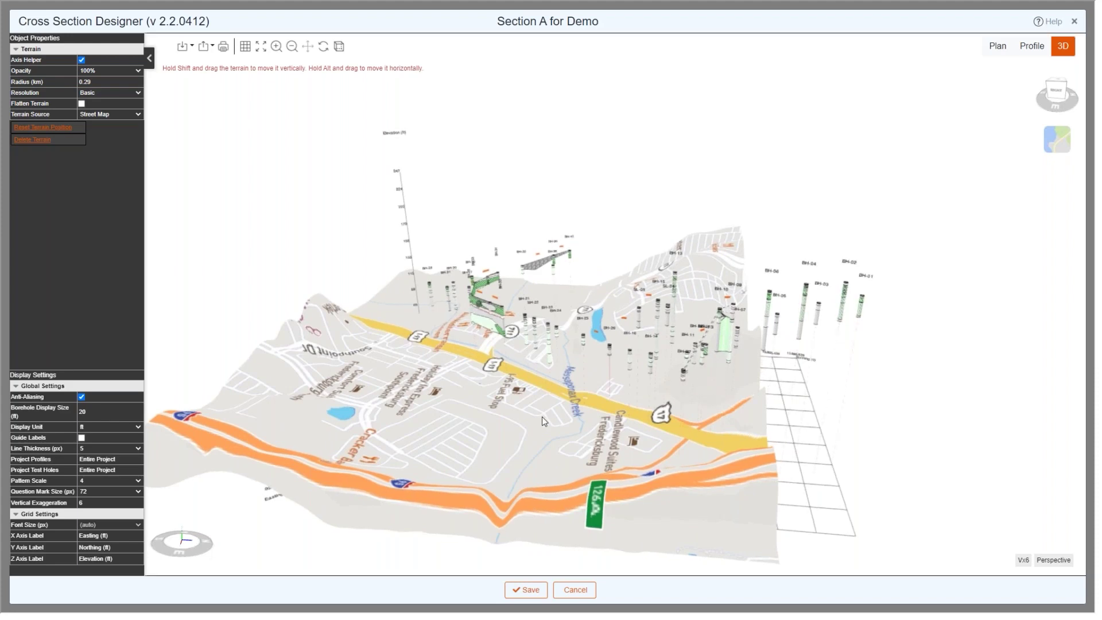
pyautogui.moveTo(551, 397)
pyautogui.mouseDown()
pyautogui.moveTo(540, 366)
pyautogui.moveTo(544, 394)
pyautogui.mouseUp()
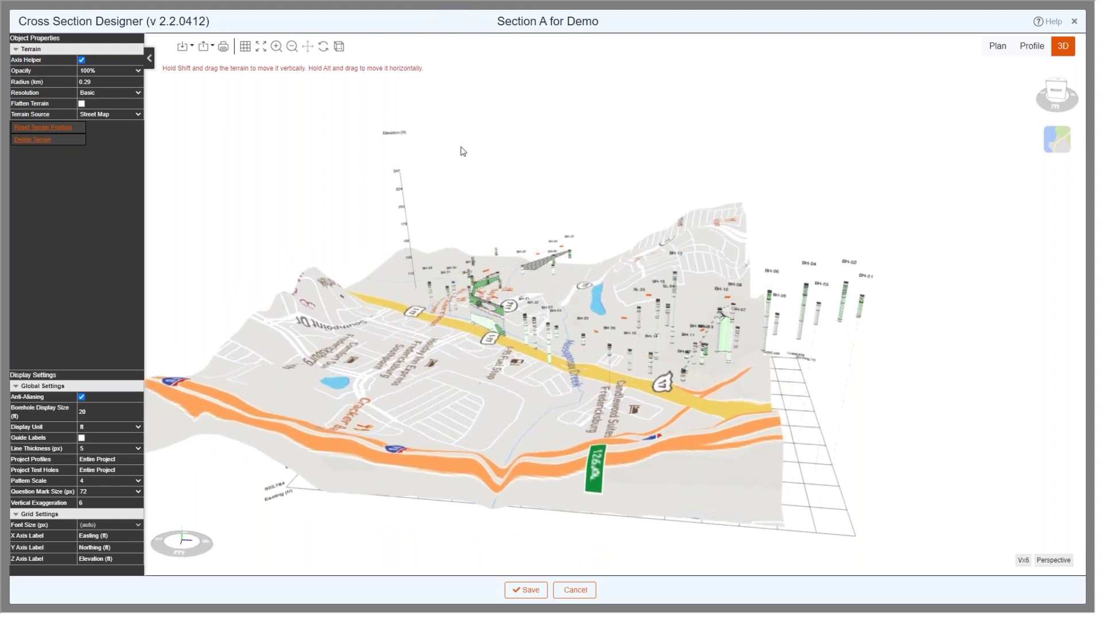
# Leave full screen, return to the demo project's Section A, and close its Cross Section Designer
pyautogui.press('F11')
pyautogui.click(436, 6)
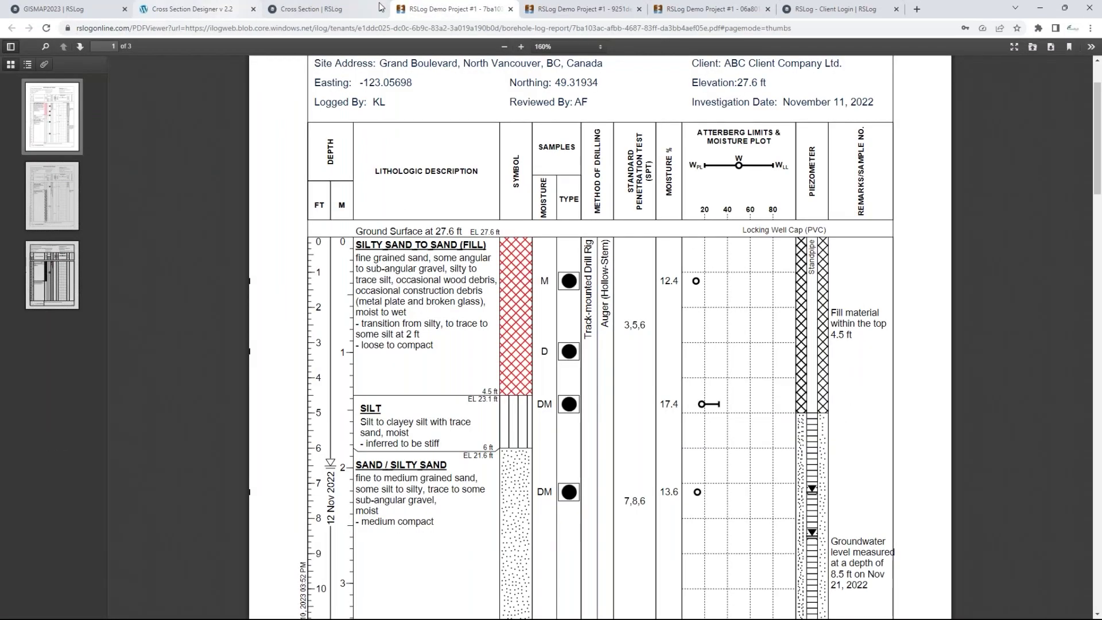
pyautogui.click(342, 10)
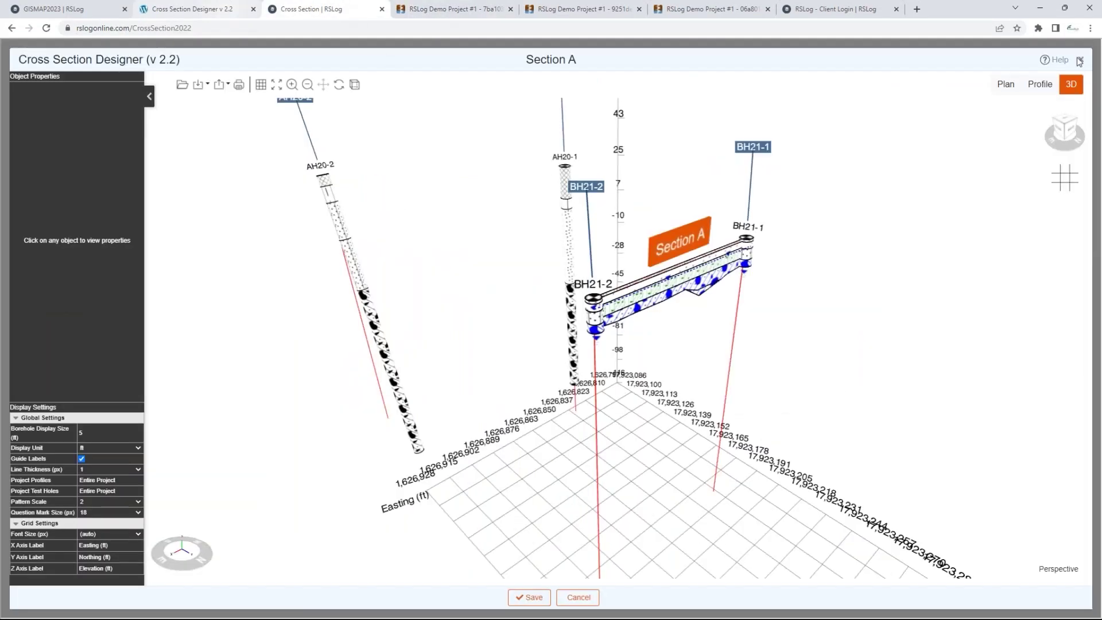
pyautogui.click(1080, 60)
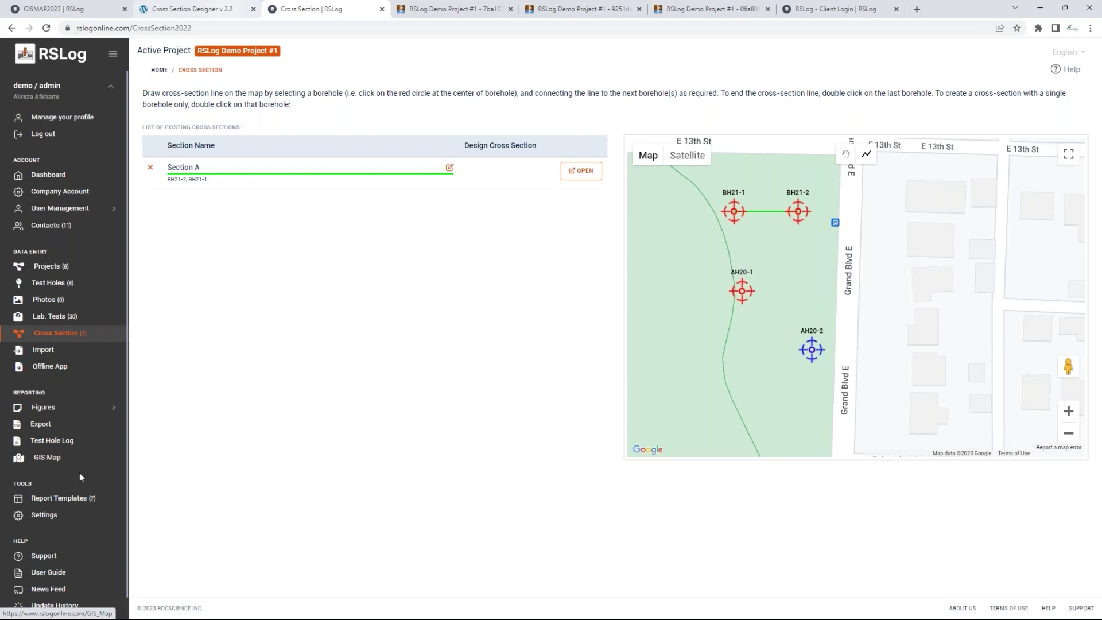
# Open the Geotechnical Log #1 with Piezometer report template and view the soil layer title's font options
pyautogui.click(65, 498)
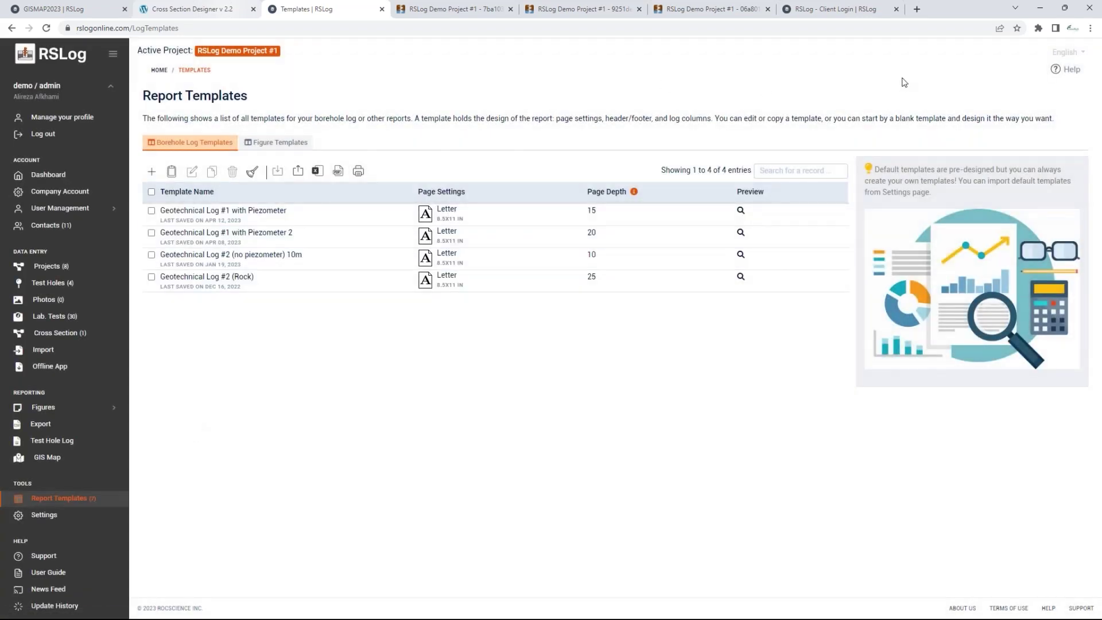
pyautogui.doubleClick(226, 211)
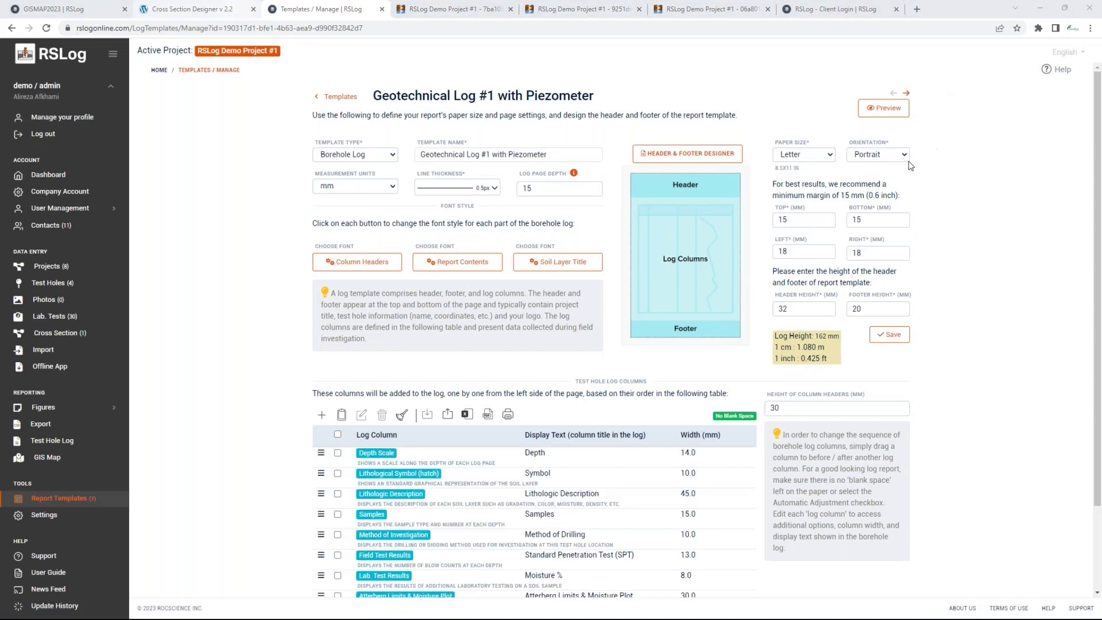
pyautogui.click(541, 261)
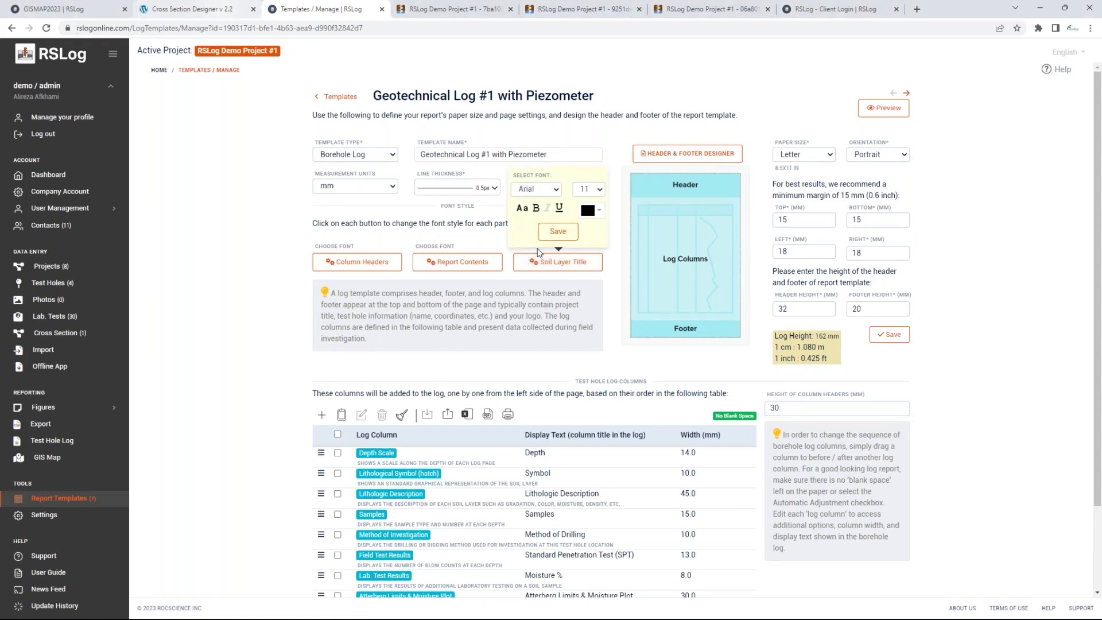
# Open the template's header and footer design without the grid, and inspect the Site Address label, Project Address field and logo properties
pyautogui.click(687, 154)
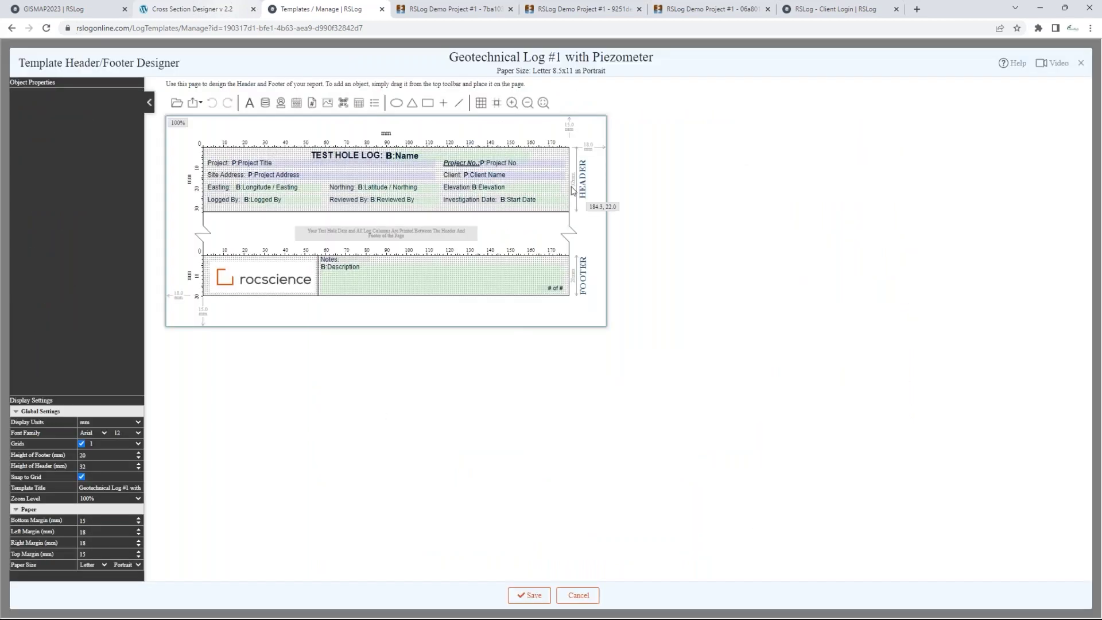
pyautogui.scroll(5, 303, 177)
pyautogui.scroll(2, 425, 172)
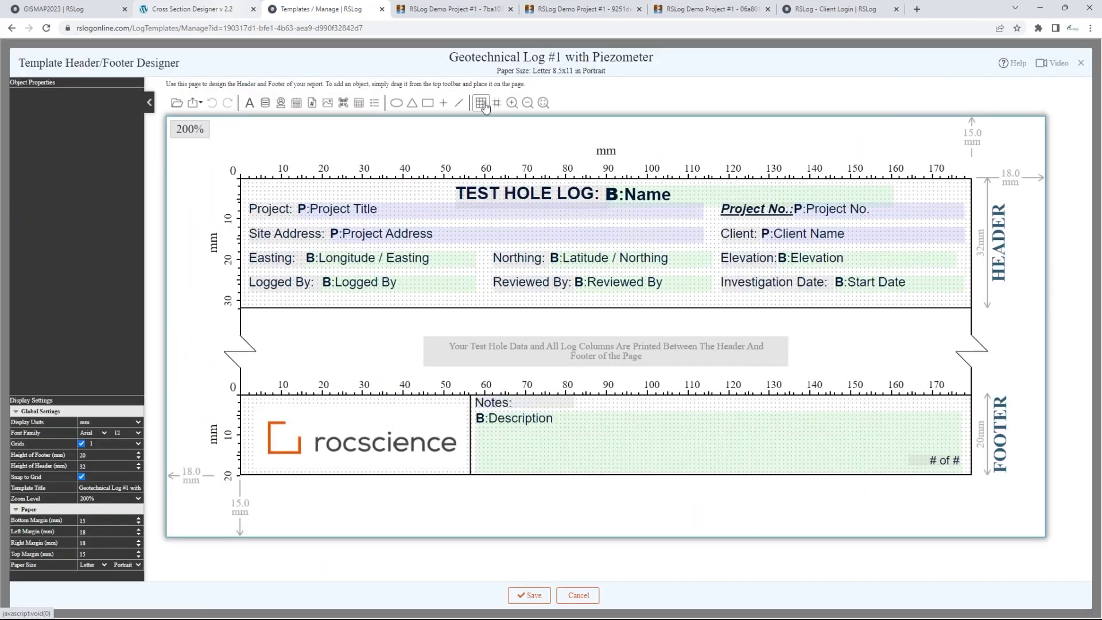
pyautogui.click(315, 234)
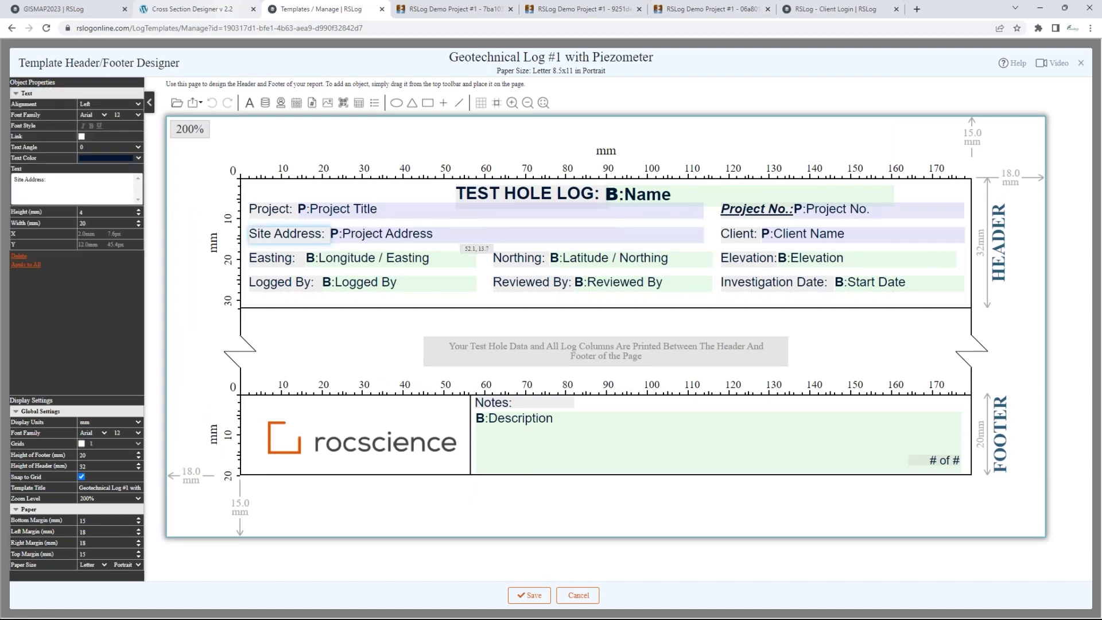
pyautogui.click(451, 234)
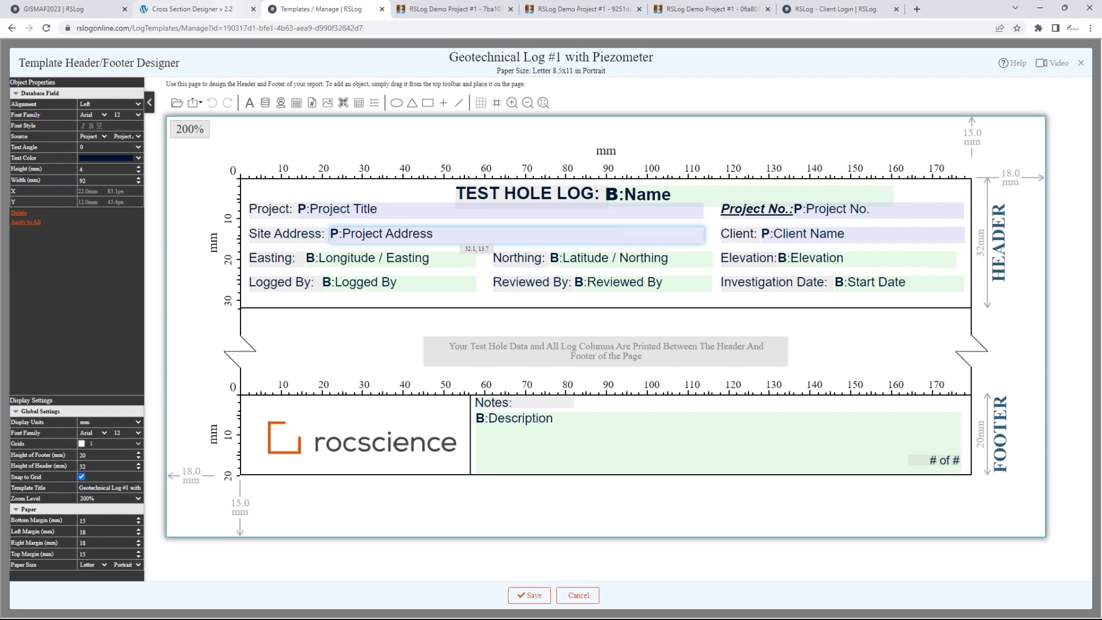
pyautogui.click(368, 430)
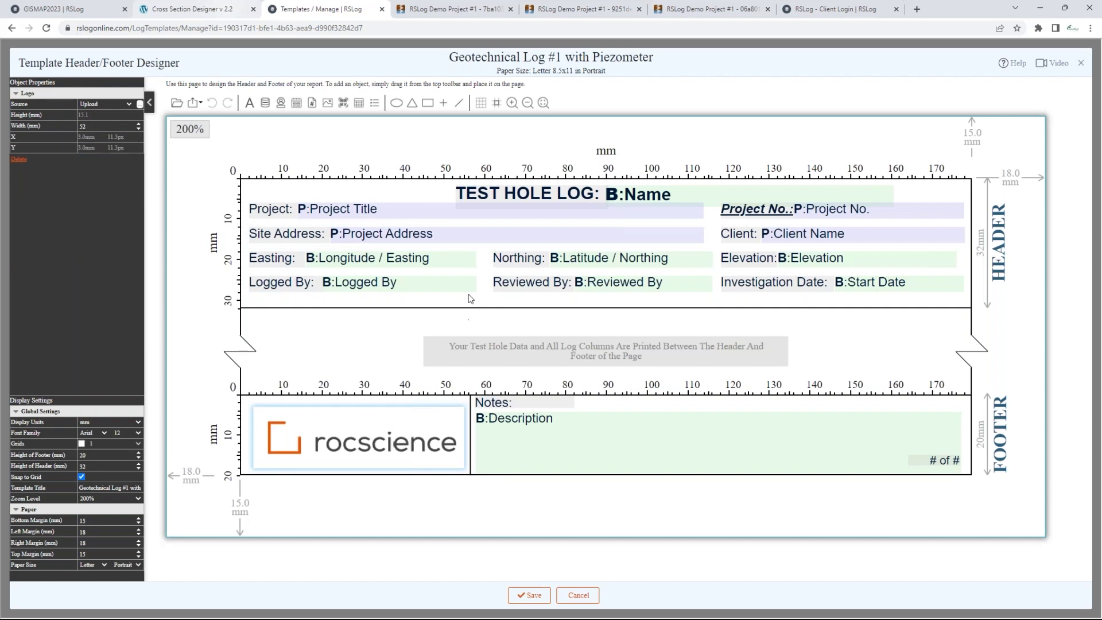
# Try moving the Project Address field into the footer's description area, and close the header and footer designer without saving
pyautogui.click(485, 234)
pyautogui.moveTo(485, 235); pyautogui.dragTo(631, 442)
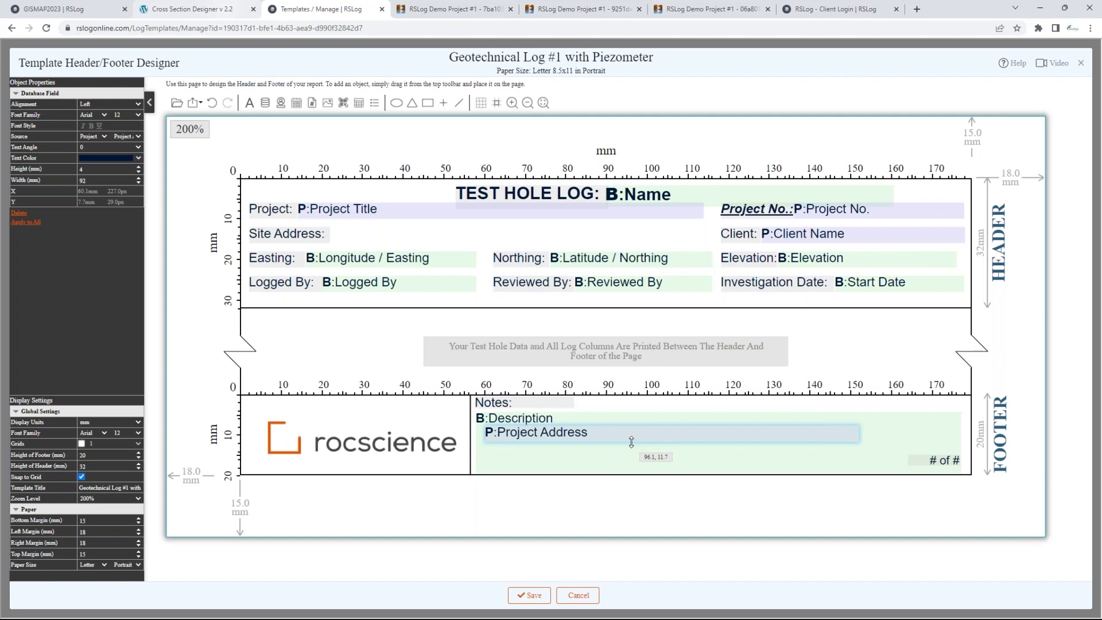
pyautogui.moveTo(631, 442); pyautogui.dragTo(631, 442)
pyautogui.click(586, 597)
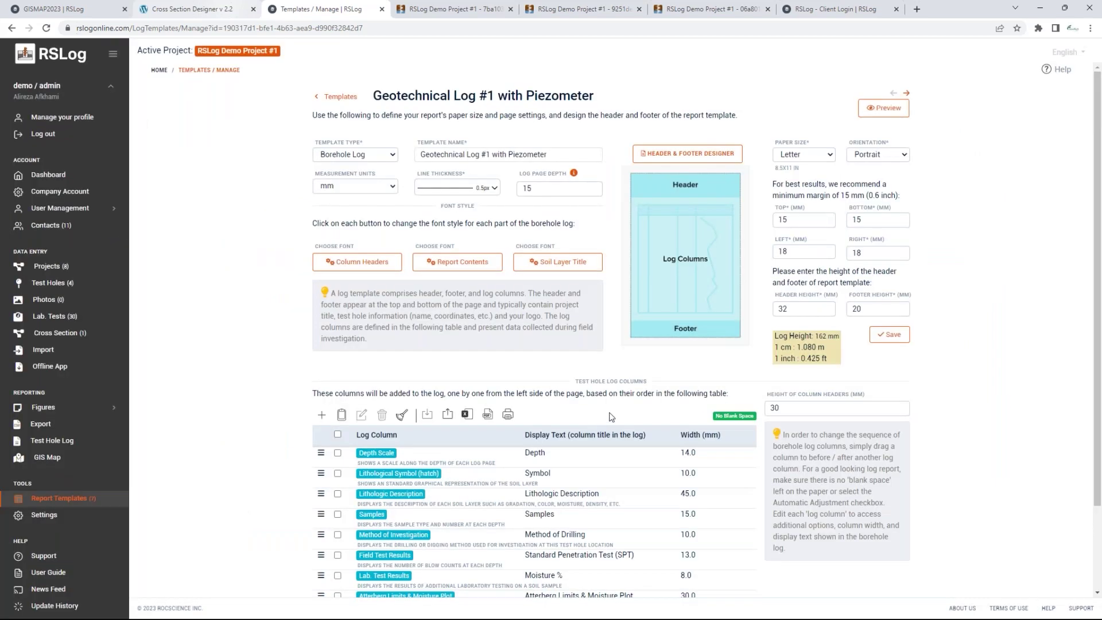
# Move the Lithological Symbol (hatch) log column below Lithologic Description in the test hole log columns
pyautogui.scroll(-2, 612, 417)
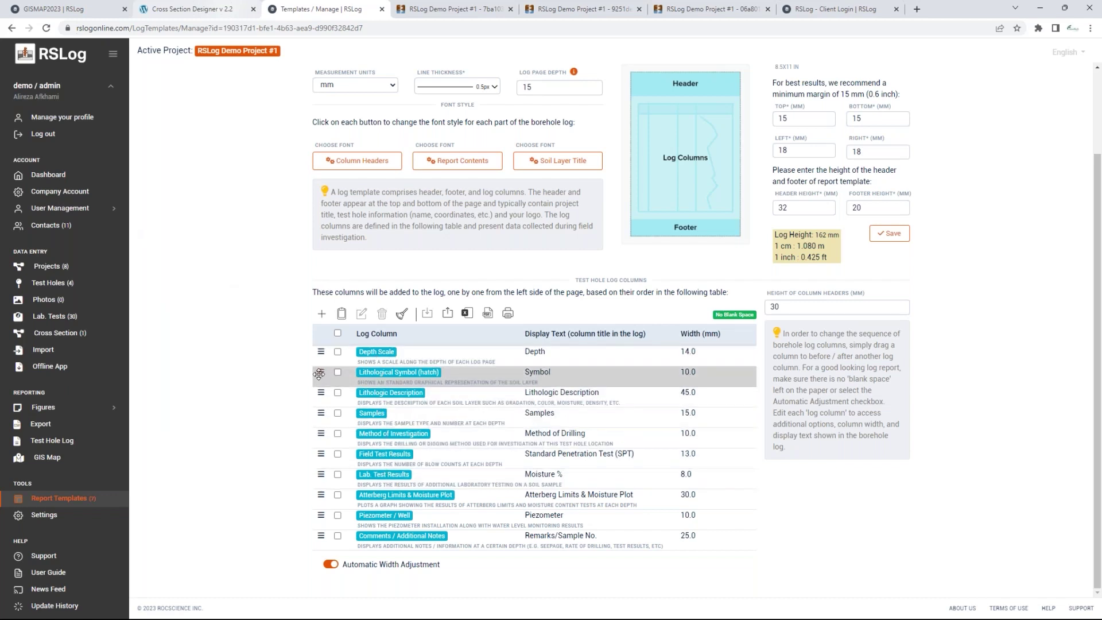
pyautogui.moveTo(319, 372); pyautogui.dragTo(320, 400)
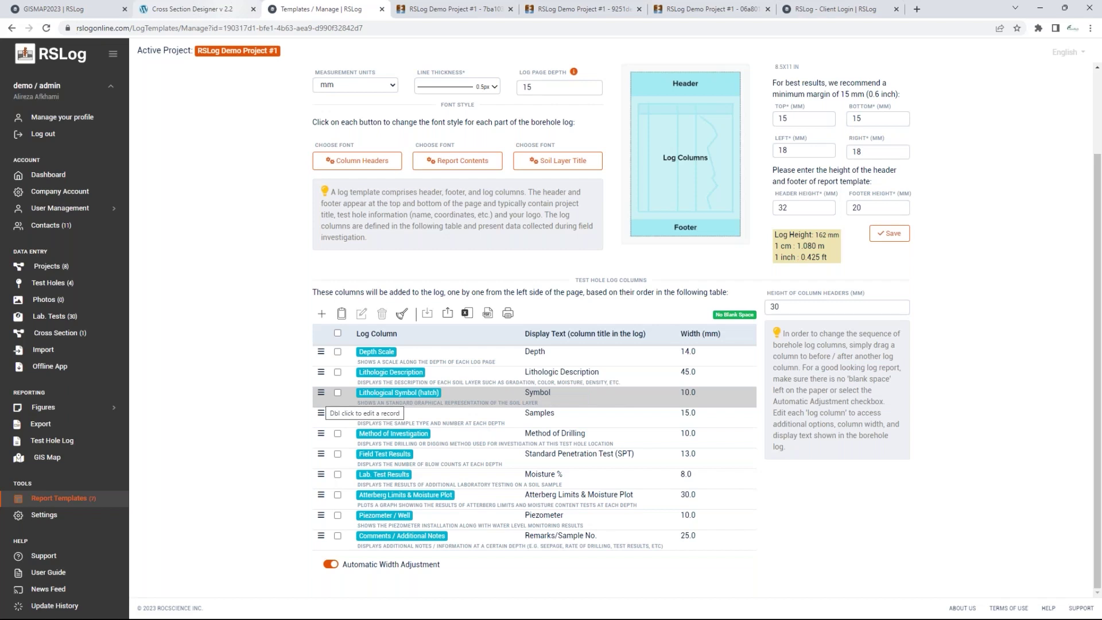
# Open the Lithologic Description log column for editing and review the Samples and Layer Elev/Depth Bar column types
pyautogui.click(338, 371)
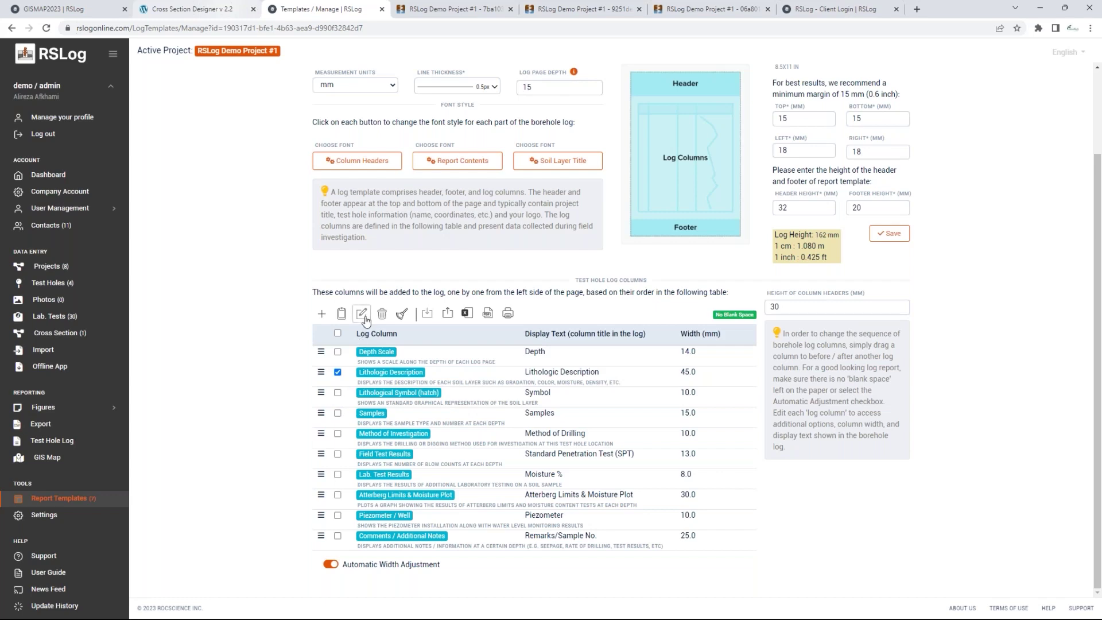
pyautogui.doubleClick(560, 376)
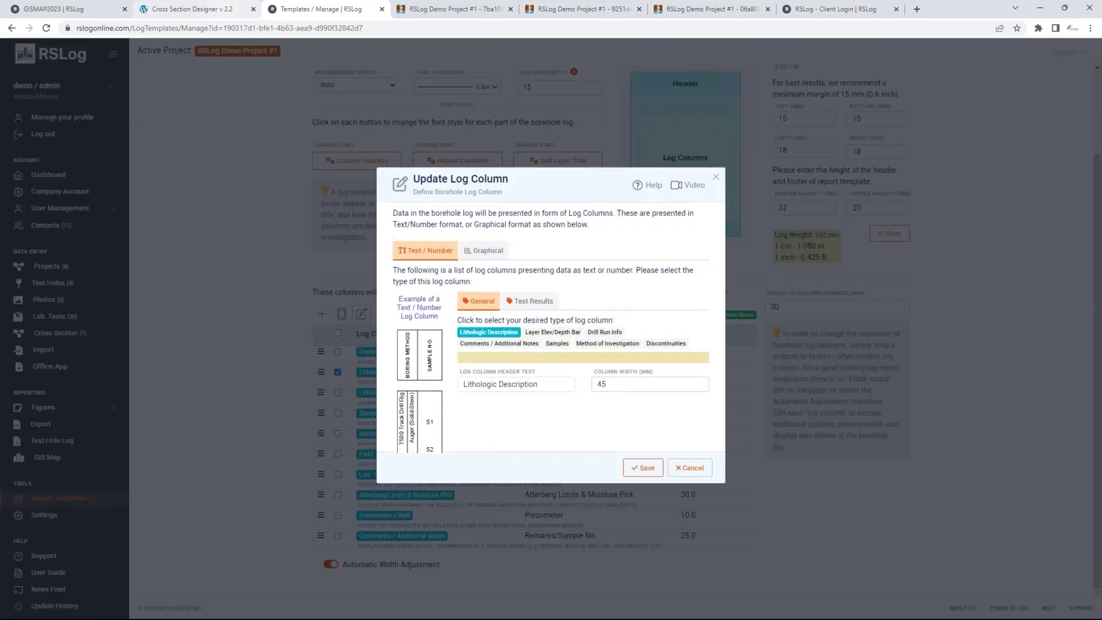
pyautogui.click(597, 325)
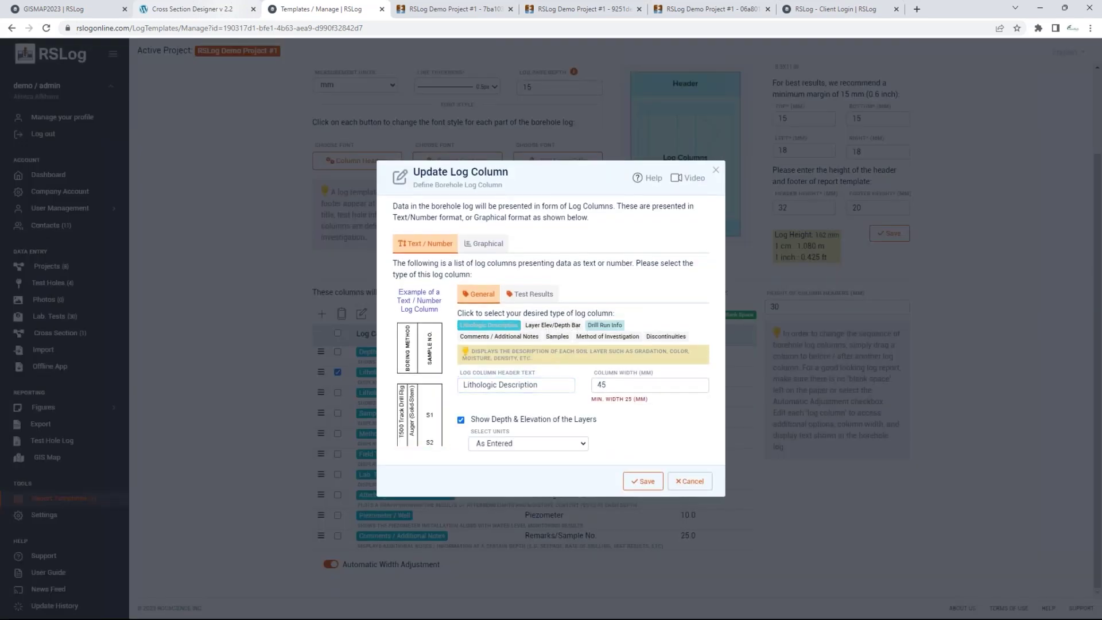
pyautogui.click(555, 330)
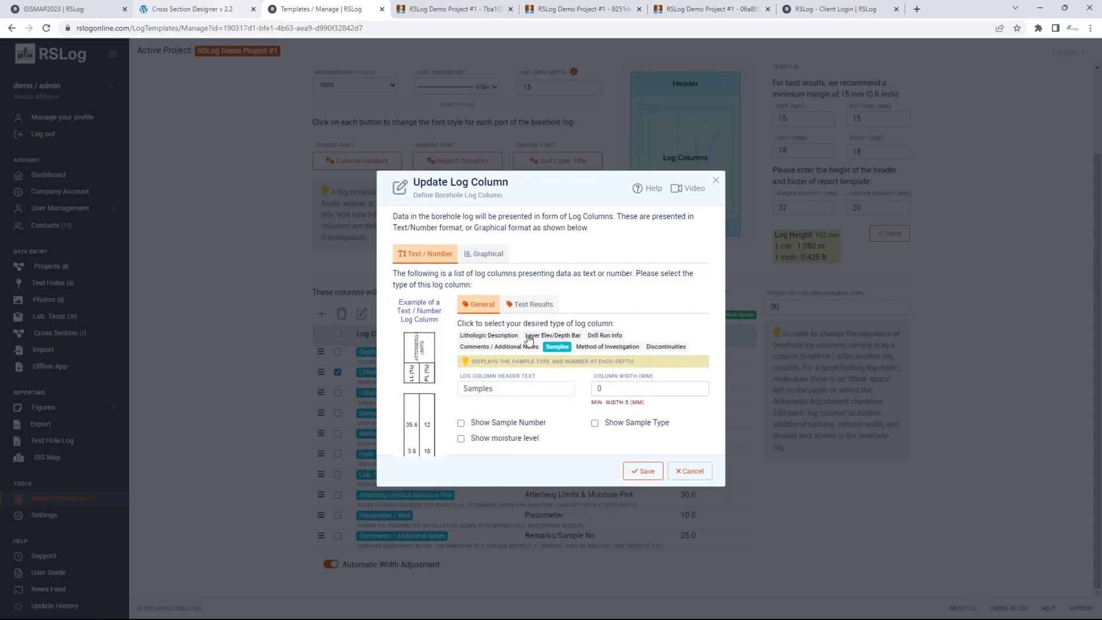
pyautogui.click(528, 338)
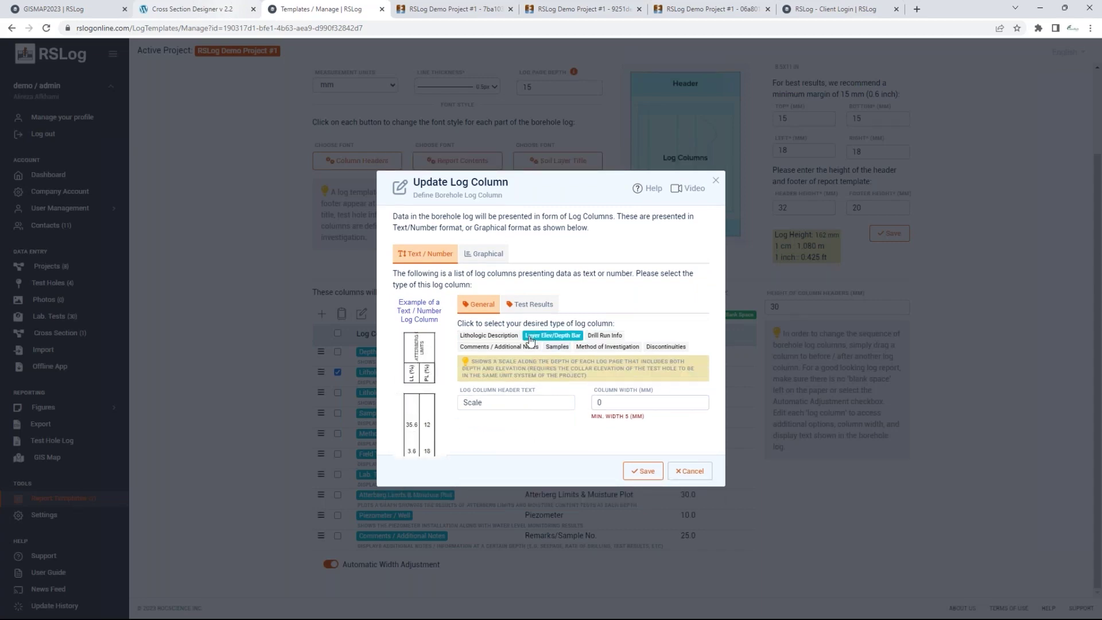
# Try the Samples column type with sample number and sample type icons shown, and discard the log column changes
pyautogui.click(579, 347)
pyautogui.click(557, 346)
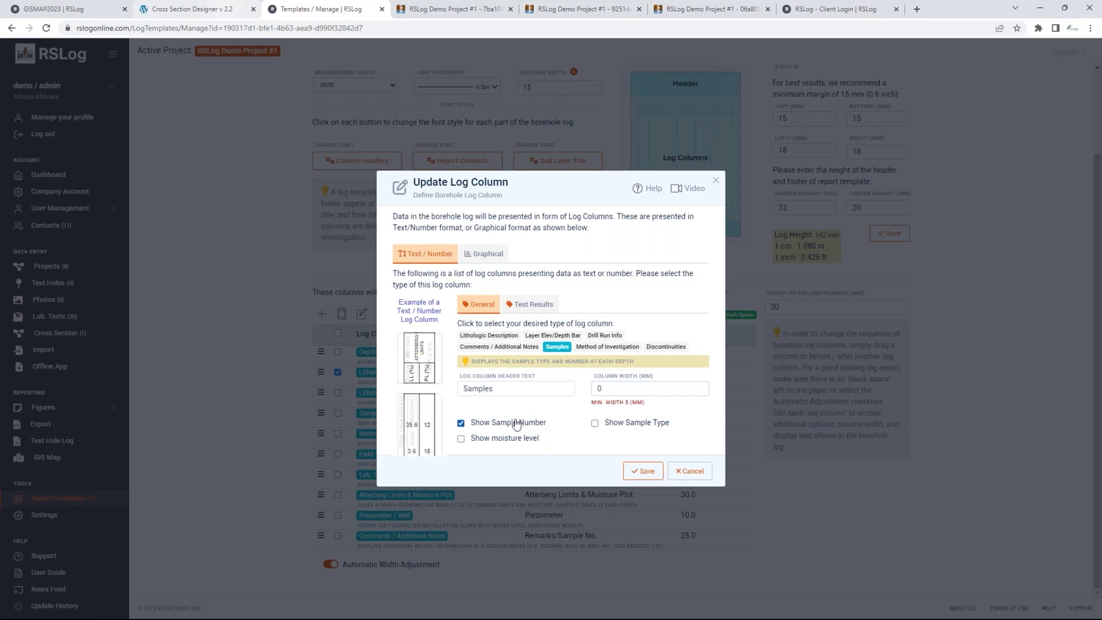
pyautogui.click(619, 428)
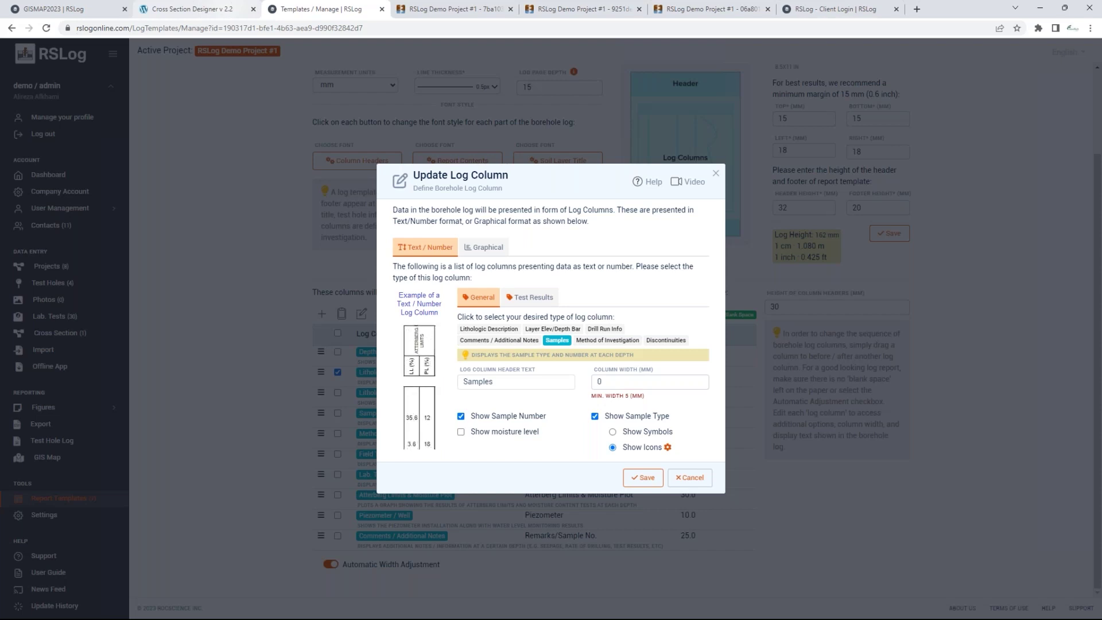
pyautogui.click(689, 477)
pyautogui.click(596, 354)
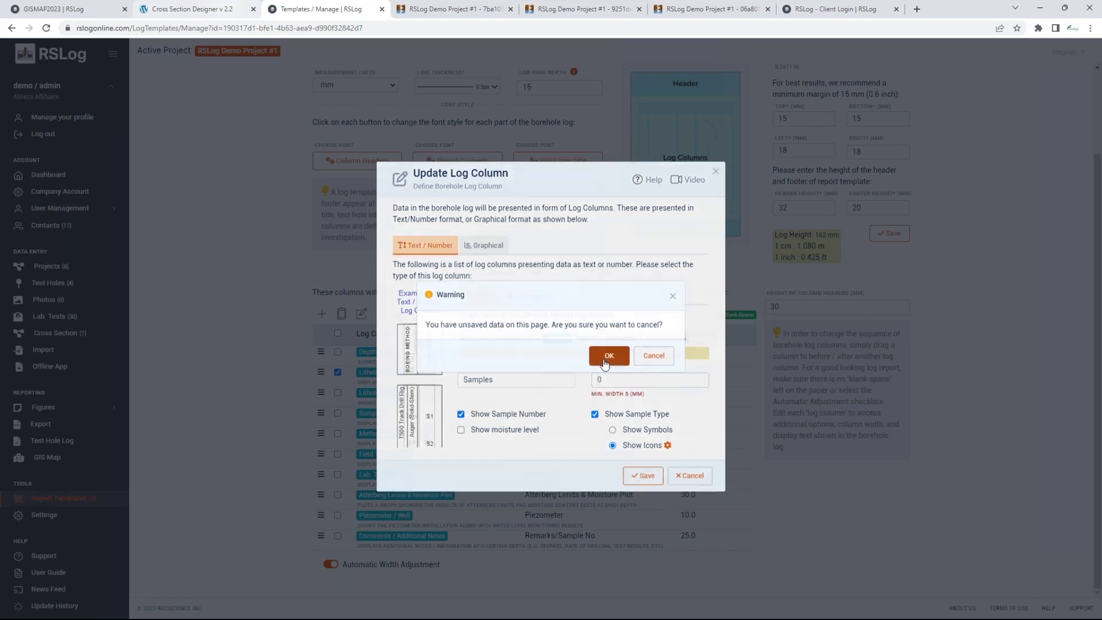